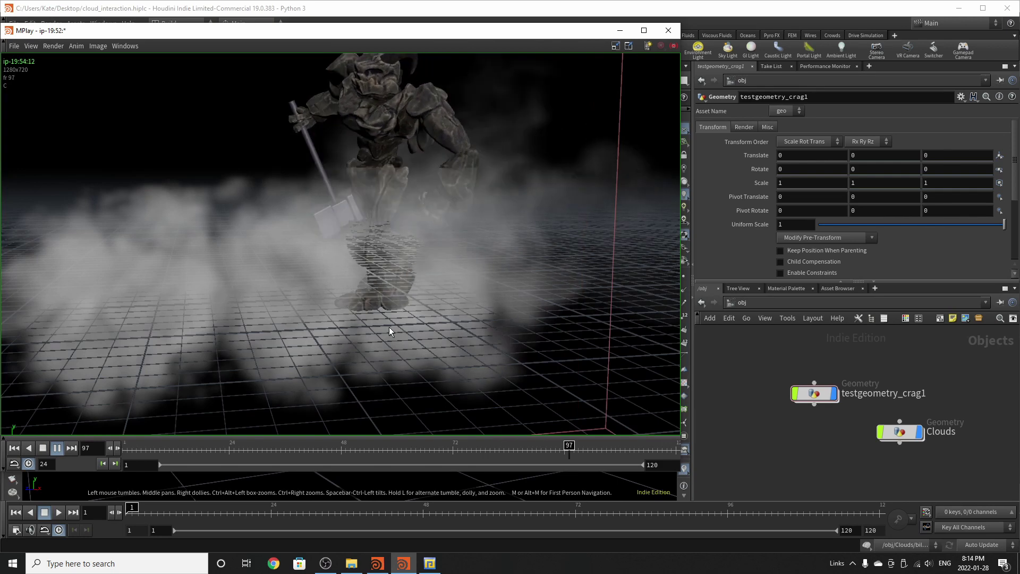
# Step: Switch from the MPlay preview back to the Houdini scene and open the testgeometry_crag1 object's network
pyautogui.click(826, 456)
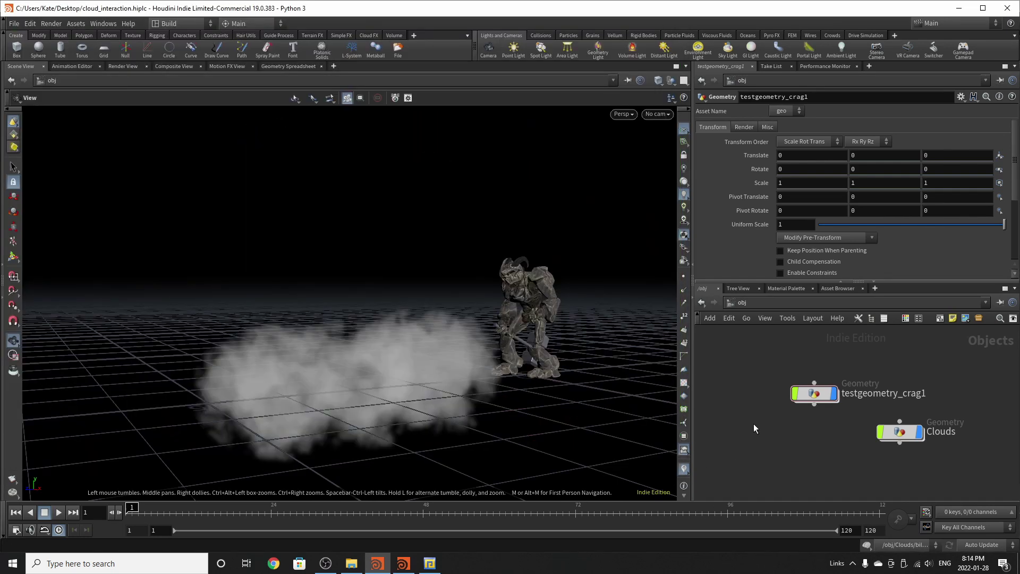
pyautogui.moveTo(801, 393)
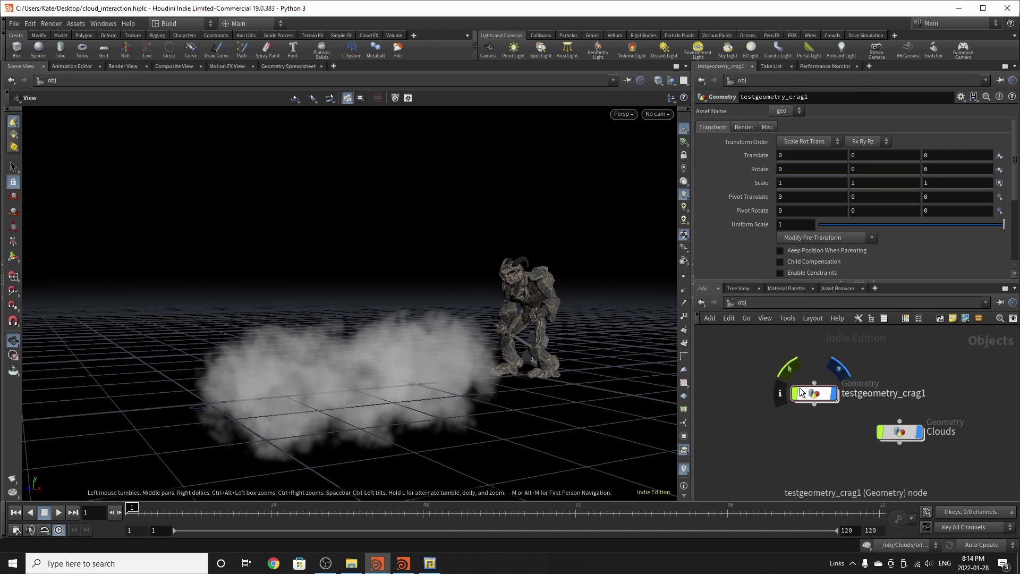
pyautogui.moveTo(812, 399); pyautogui.dragTo(808, 394)
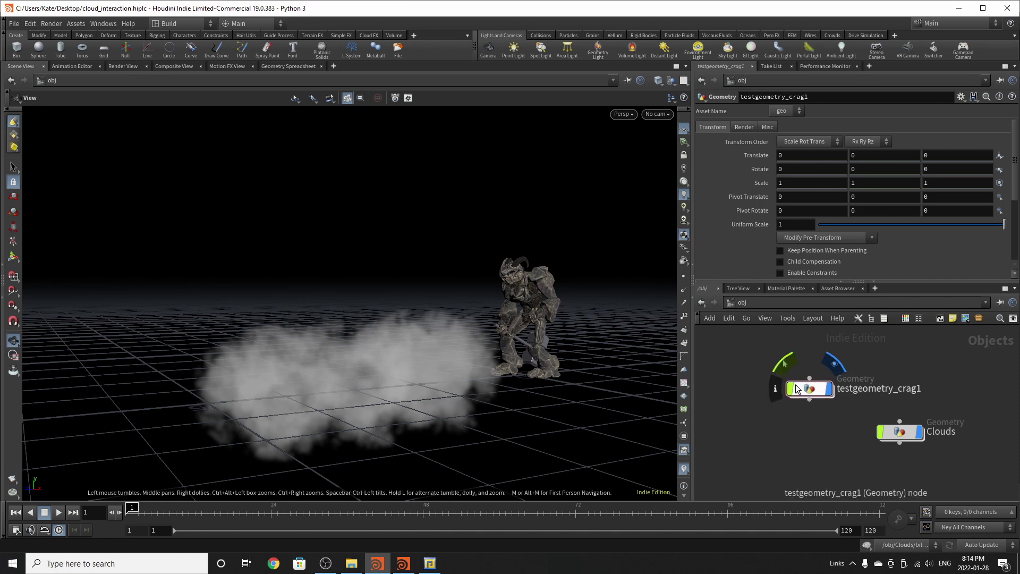
pyautogui.doubleClick(808, 394)
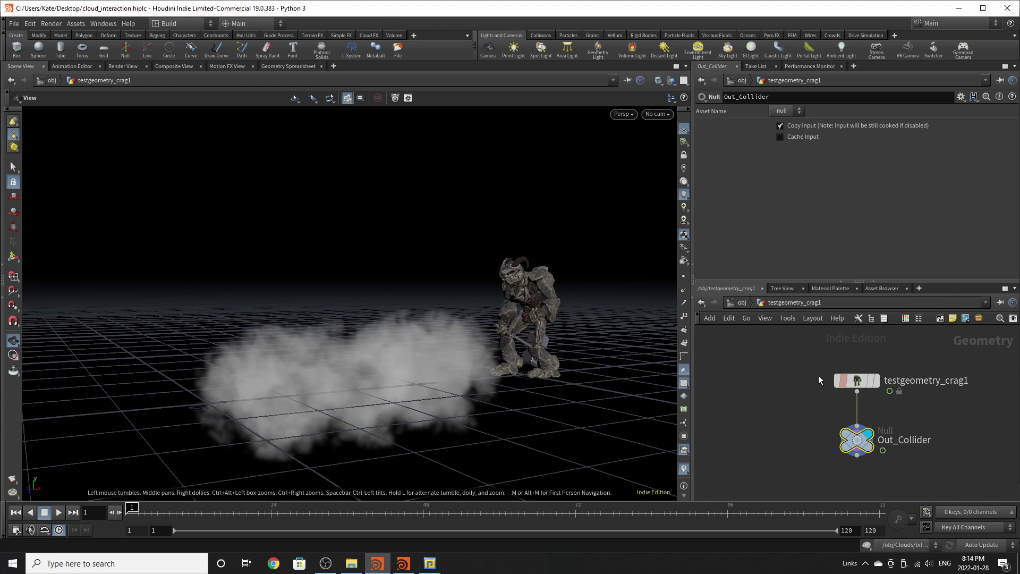
# Step: Search the available nodes for "test" to view the test geometry options, without adding one
pyautogui.press('Tab')
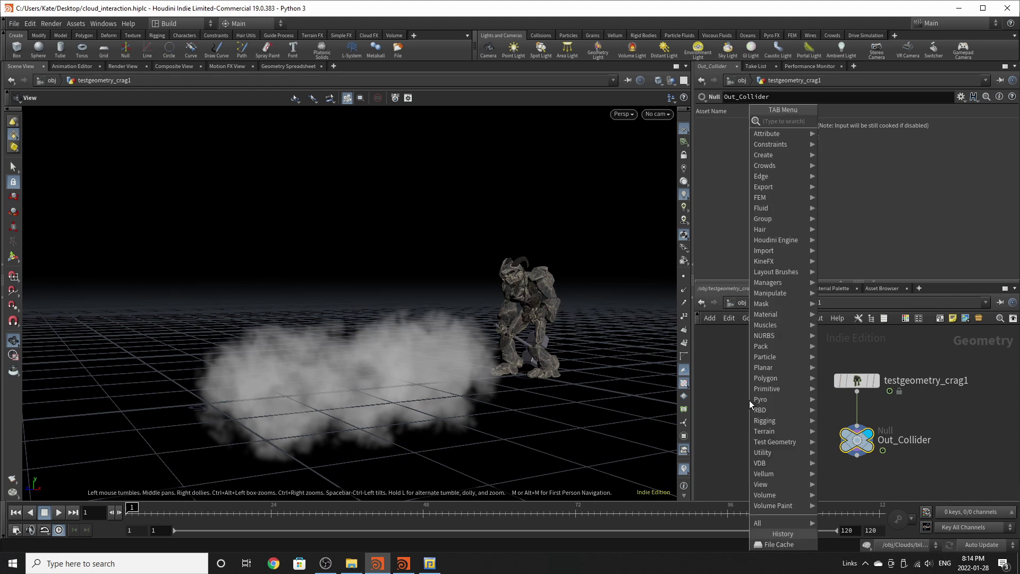
pyautogui.write('test')
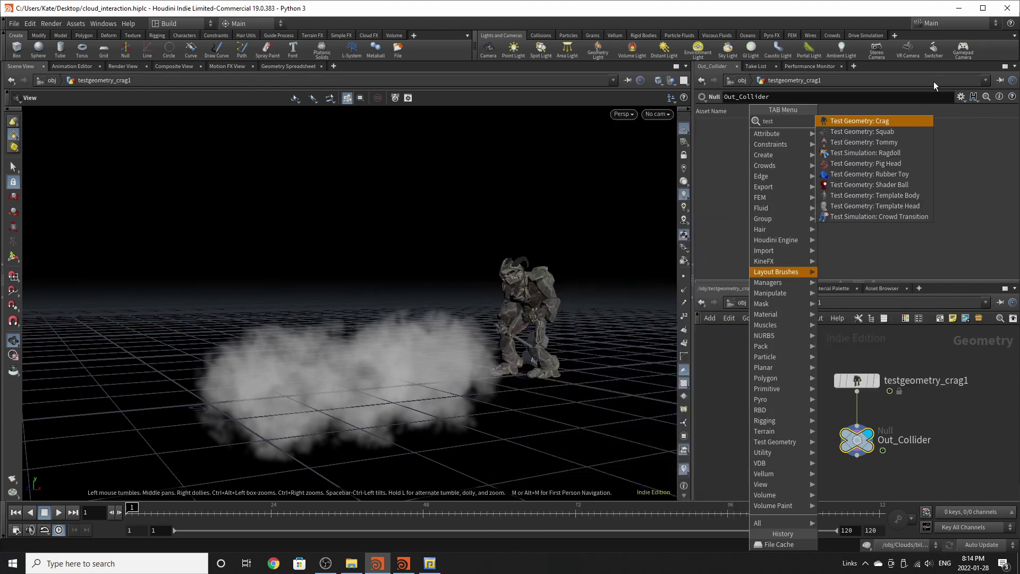
pyautogui.click(734, 426)
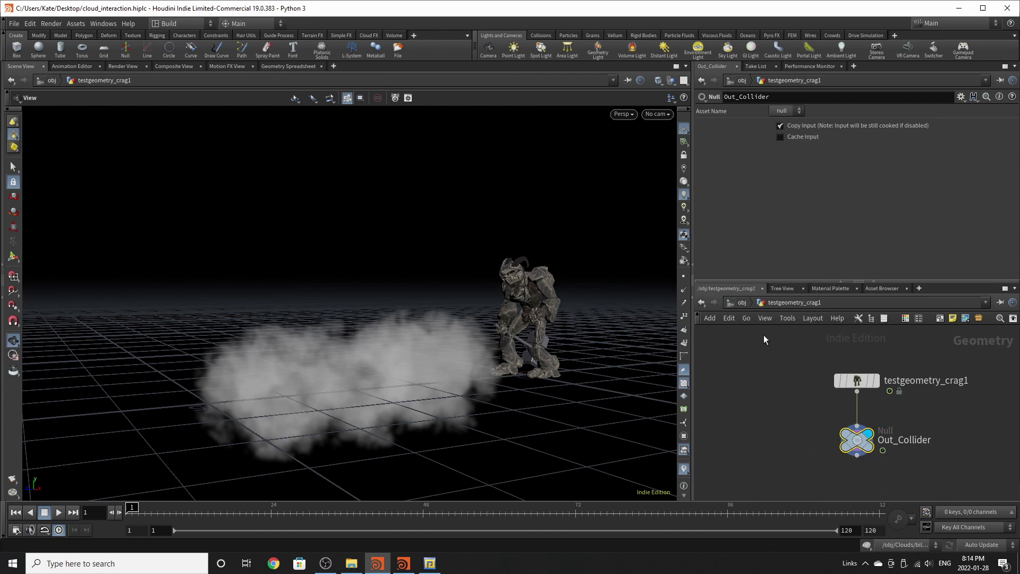
# Step: Return to the object level and toggle the Clouds object's visibility off and back on
pyautogui.press('u')
pyautogui.click(882, 409)
pyautogui.scroll(-1, 885, 412)
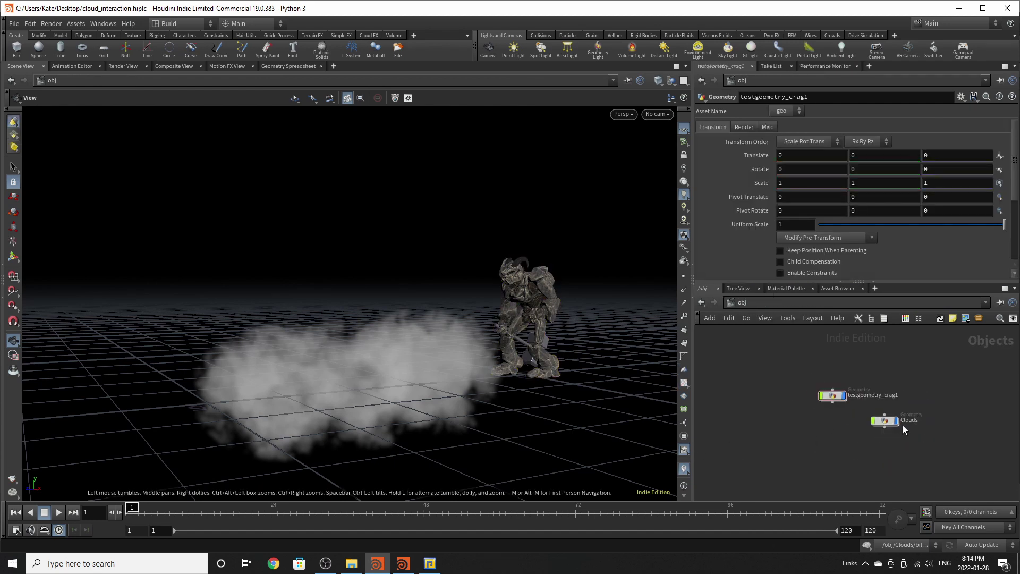
pyautogui.scroll(4, 899, 420)
pyautogui.click(864, 425)
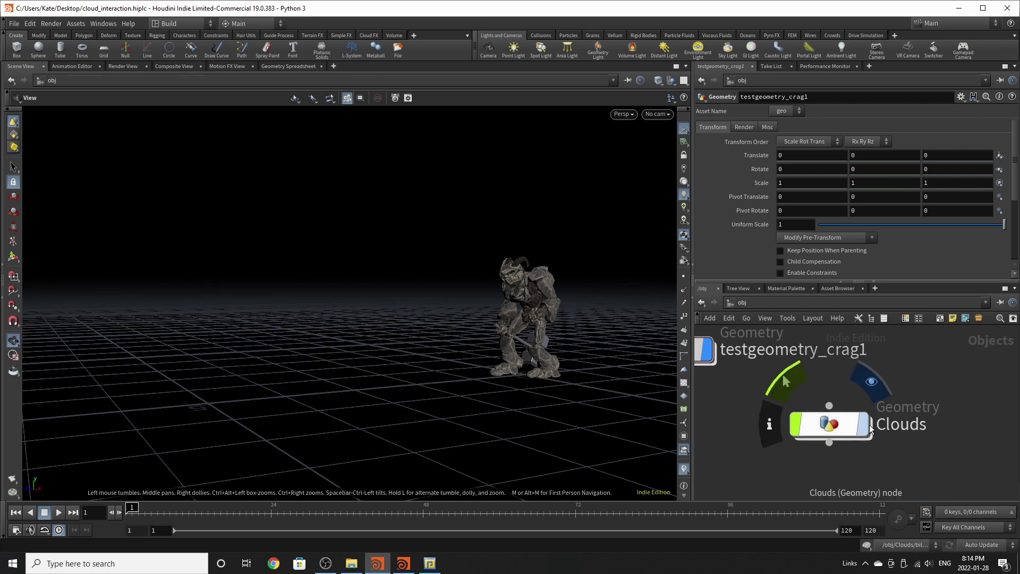
pyautogui.click(866, 426)
pyautogui.click(870, 428)
pyautogui.click(871, 428)
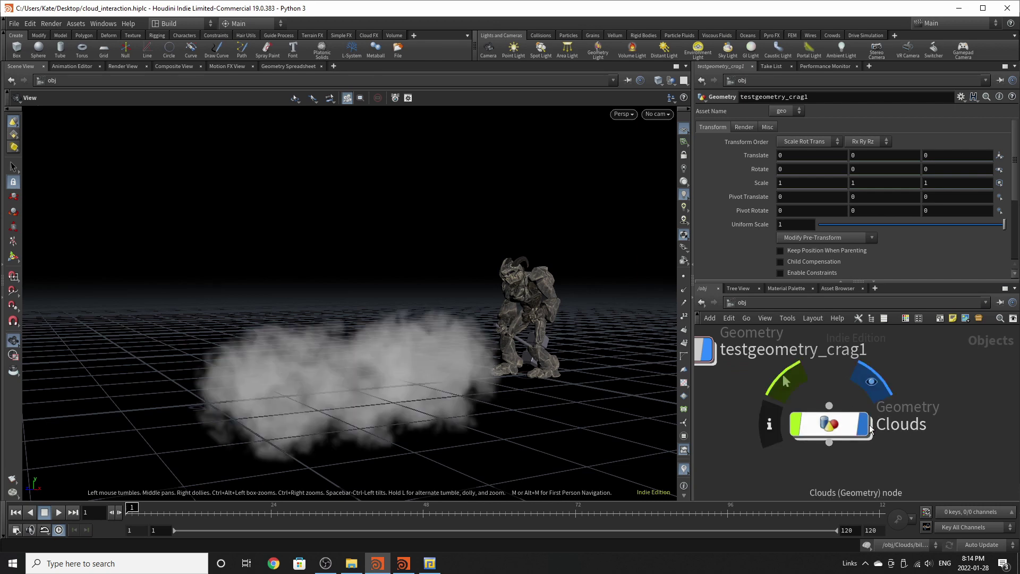
# Step: Open the Clouds network and display the sphere1 node to inspect its shape and parameters
pyautogui.doubleClick(839, 429)
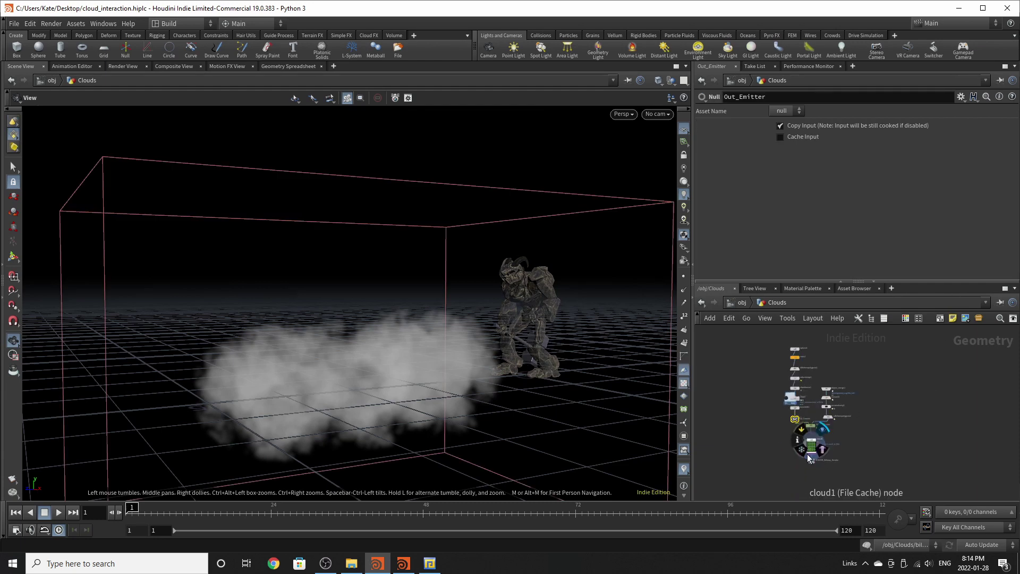
pyautogui.scroll(5, 770, 372)
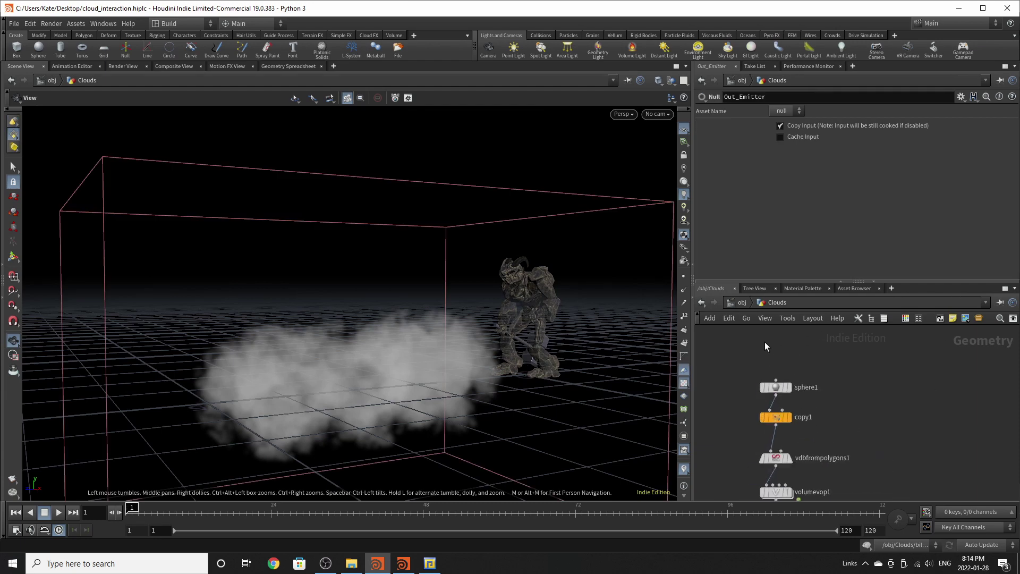
pyautogui.click(797, 392)
pyautogui.click(782, 393)
pyautogui.moveTo(446, 387); pyautogui.dragTo(528, 269)
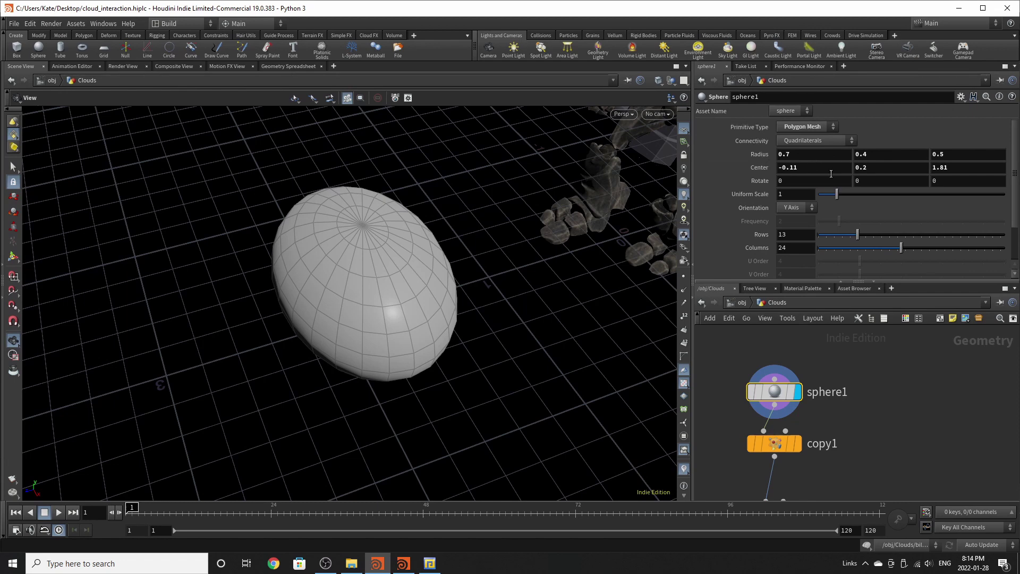
# Step: Display the copy1 node, inspect its copied spheres, and scrub the animation before returning to the first frame
pyautogui.click(800, 443)
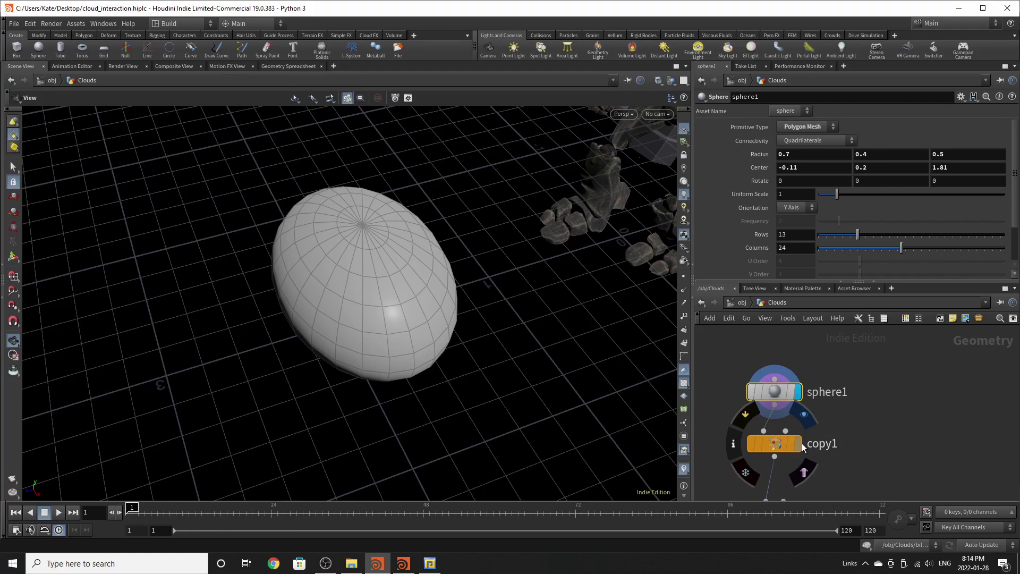
pyautogui.click(777, 444)
pyautogui.moveTo(463, 317); pyautogui.dragTo(501, 259)
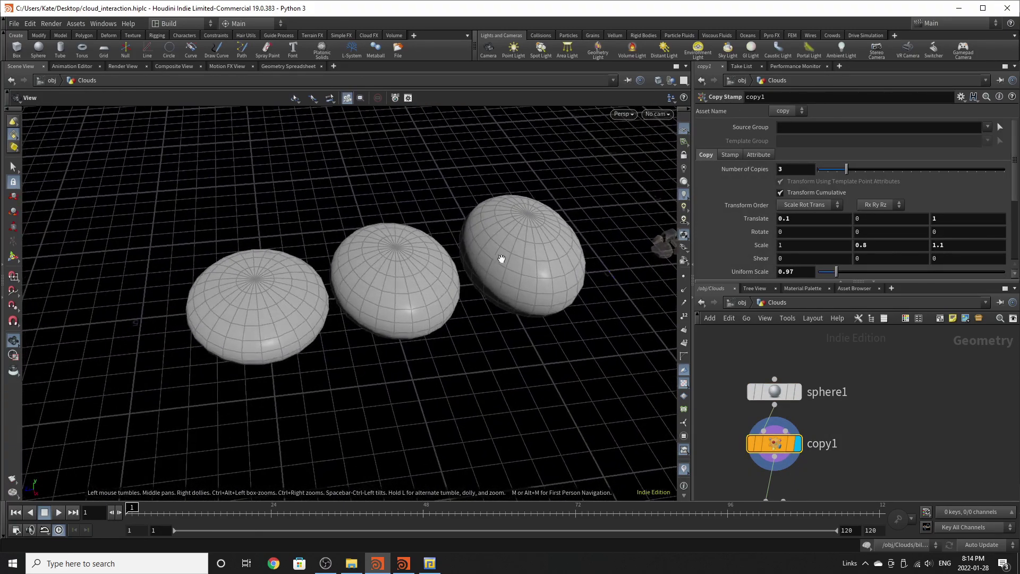
pyautogui.scroll(-5, 400, 283)
pyautogui.moveTo(400, 283); pyautogui.dragTo(330, 252)
pyautogui.moveTo(340, 511)
pyautogui.mouseDown()
pyautogui.moveTo(658, 511)
pyautogui.moveTo(909, 493)
pyautogui.mouseUp()
pyautogui.hotkey('ctrl', 'Up')
pyautogui.scroll(-3, 818, 419)
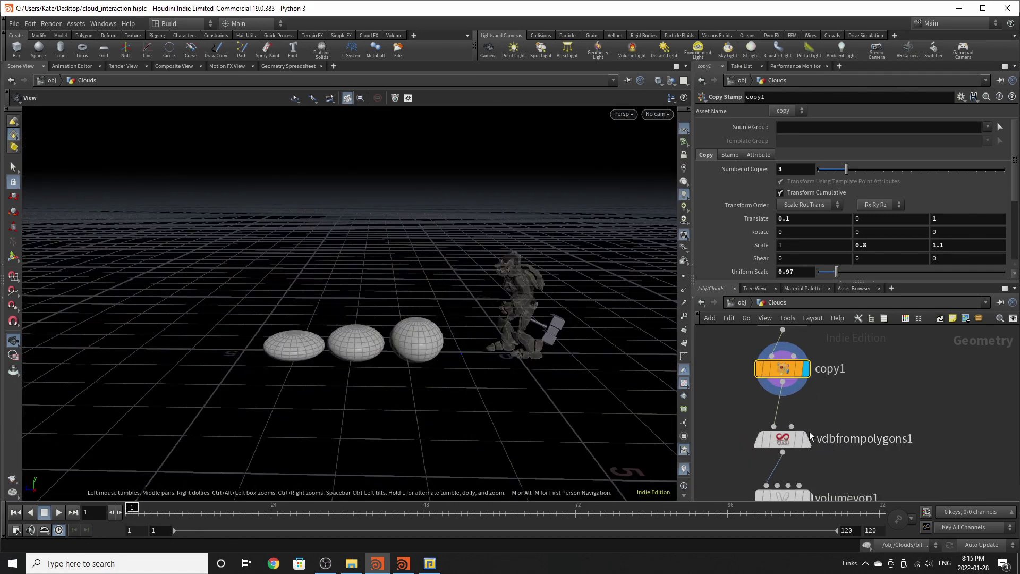
# Step: Display the vdbfrompolygons1 node's fog volume and inspect its voxel and Fog VDB settings
pyautogui.click(808, 438)
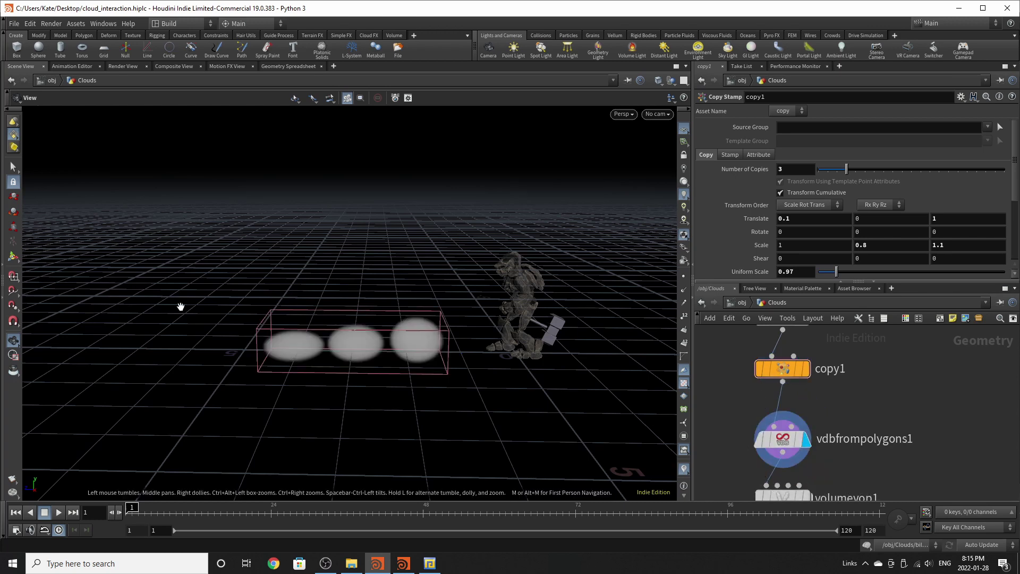
pyautogui.moveTo(405, 310); pyautogui.dragTo(433, 339, button='middle')
pyautogui.click(783, 438)
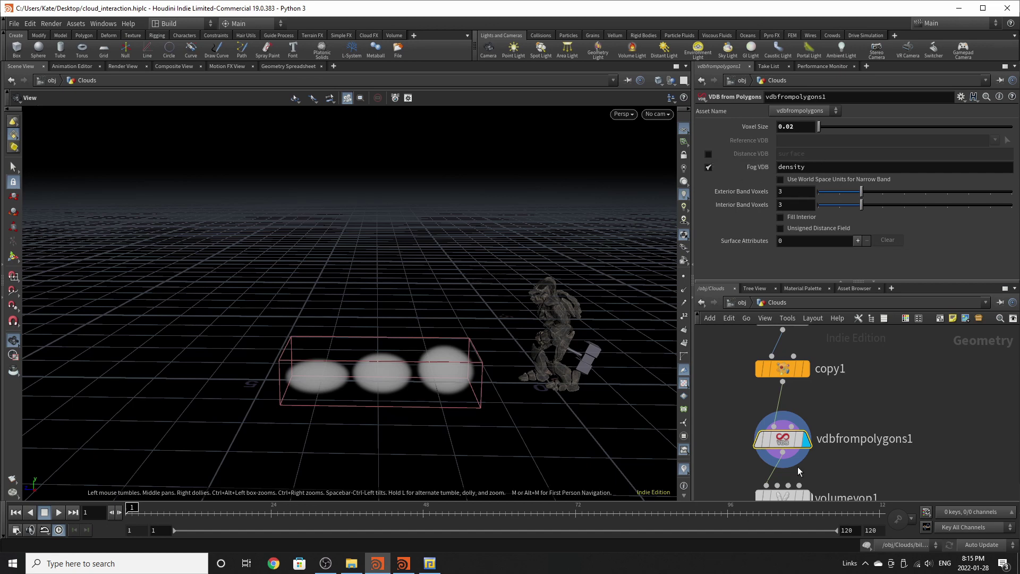
# Step: Display the volumevop1 node and examine the surface of its volumes up close
pyautogui.scroll(2, 798, 467)
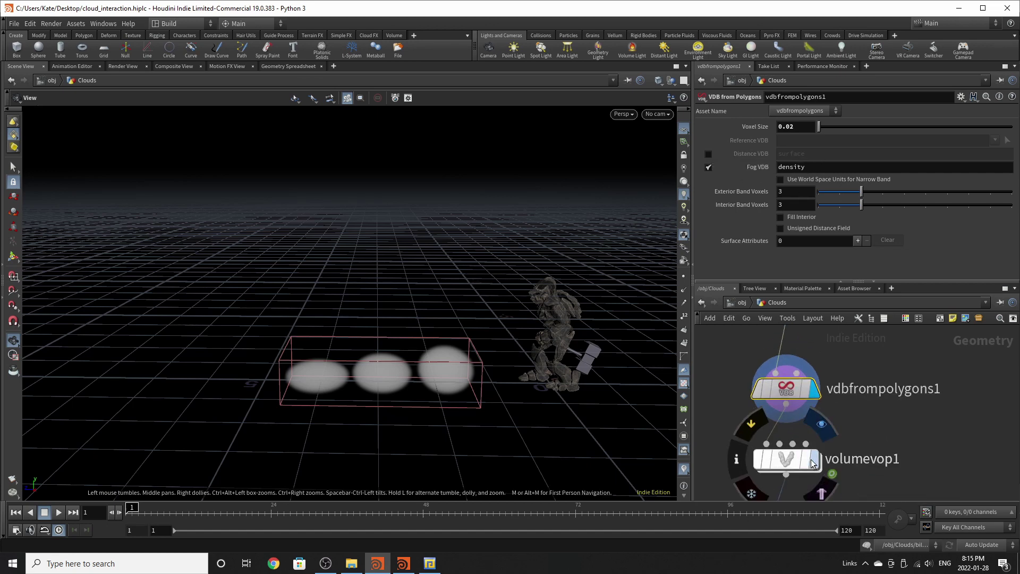
pyautogui.click(814, 461)
pyautogui.scroll(5, 398, 354)
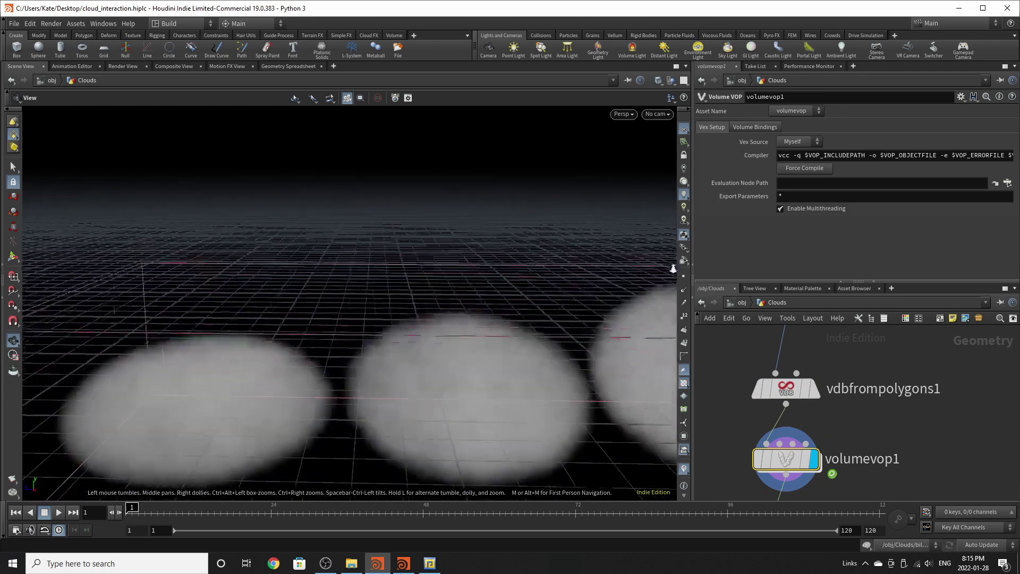
pyautogui.moveTo(506, 334); pyautogui.dragTo(504, 299, button='middle')
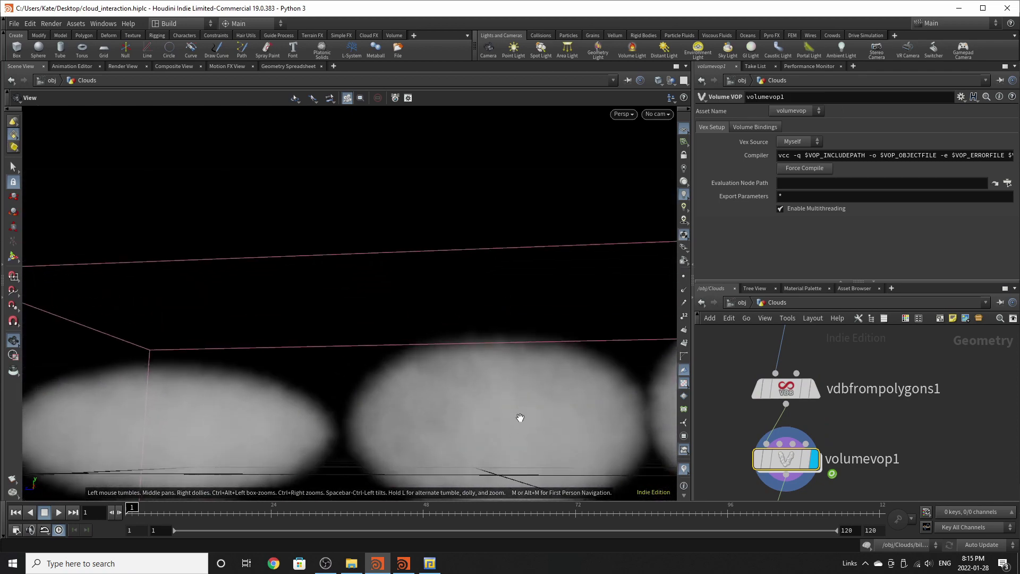
pyautogui.moveTo(397, 361); pyautogui.dragTo(431, 413)
# Step: Open volumevop1's inner network and examine how aanoise1 and add1 feed the density output
pyautogui.moveTo(964, 444); pyautogui.dragTo(853, 412, button='middle')
pyautogui.doubleClick(850, 433)
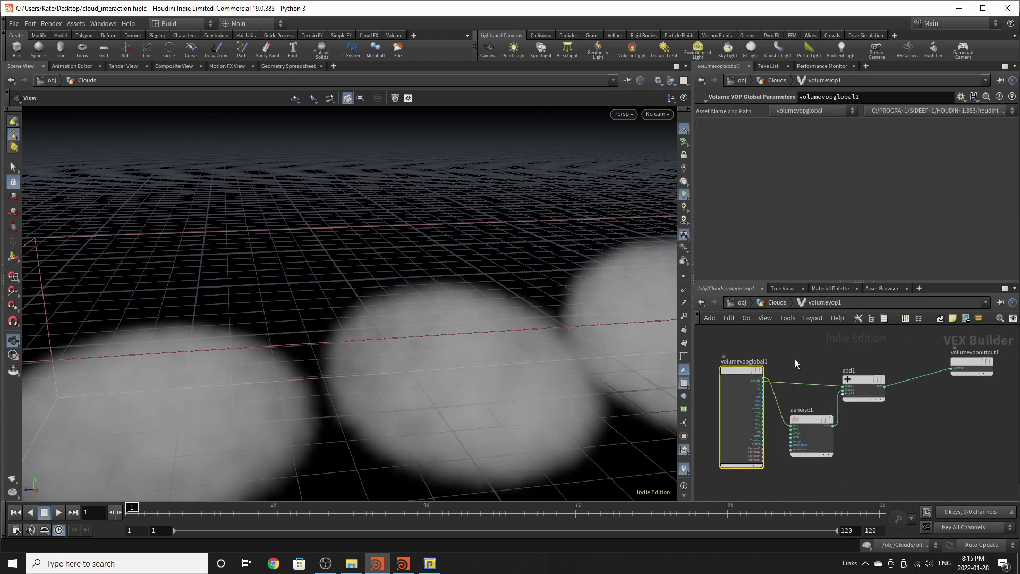
pyautogui.scroll(3, 787, 372)
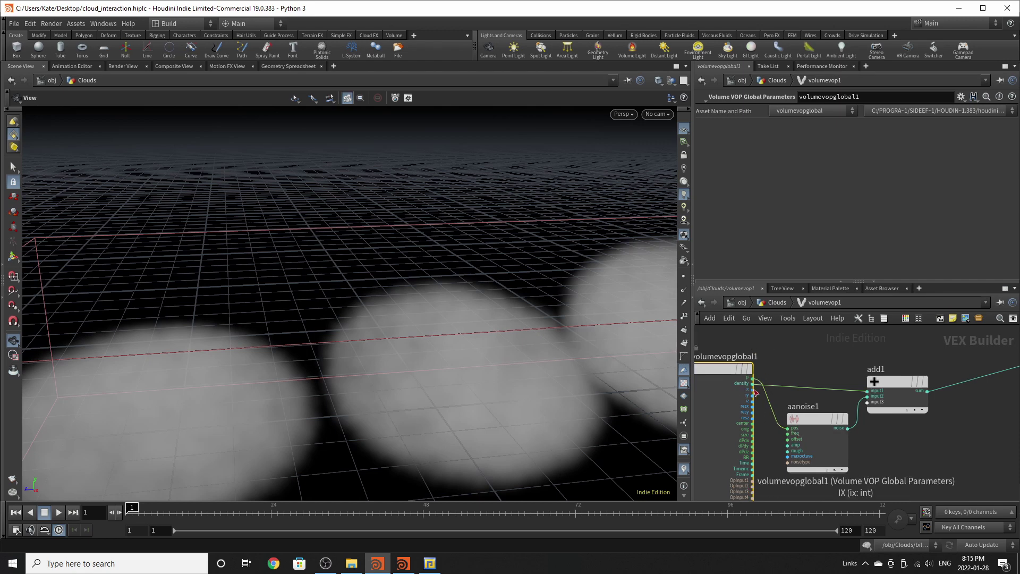
pyautogui.scroll(-3, 903, 385)
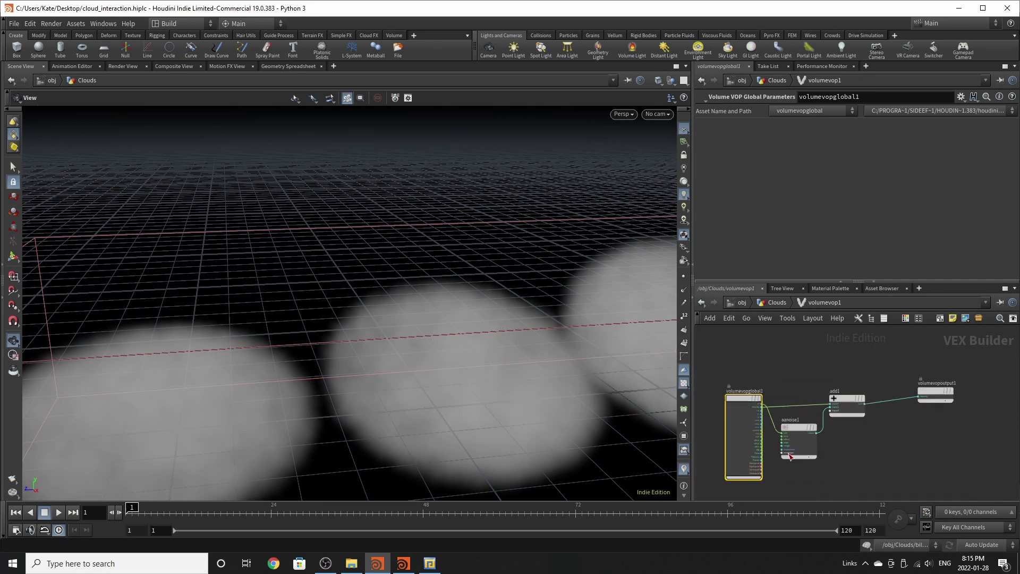
pyautogui.scroll(3, 929, 389)
pyautogui.moveTo(910, 412); pyautogui.dragTo(898, 420)
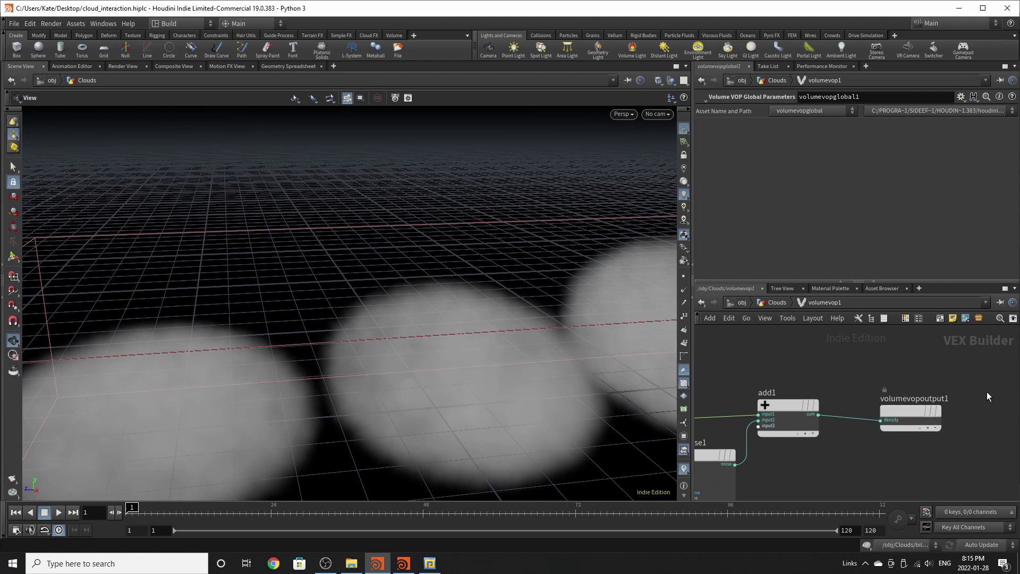
# Step: Return to the Clouds network and display cloudnoise1 to inspect its cloud shape and noise settings
pyautogui.click(774, 303)
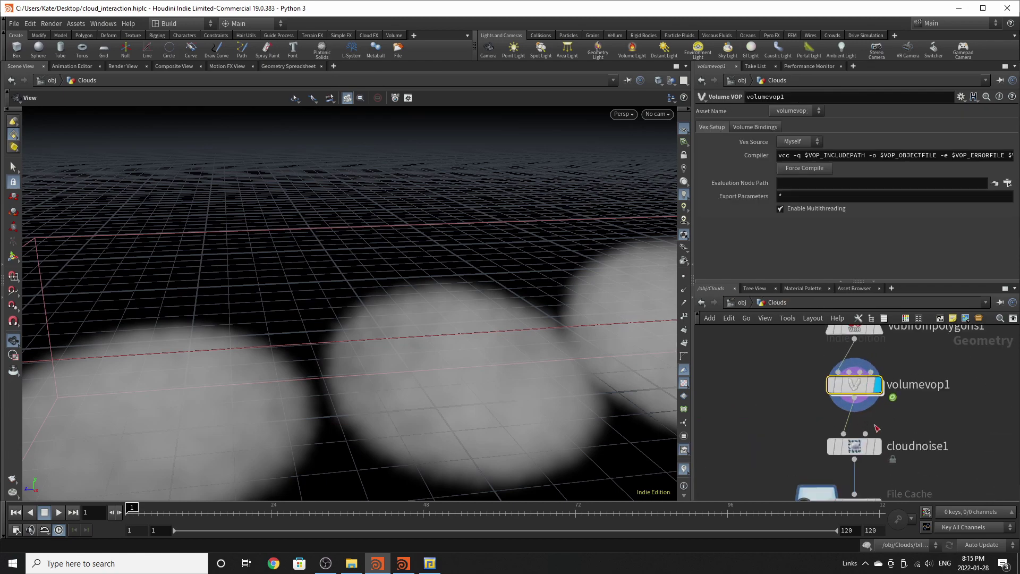
pyautogui.click(873, 449)
pyautogui.moveTo(383, 312); pyautogui.dragTo(312, 290)
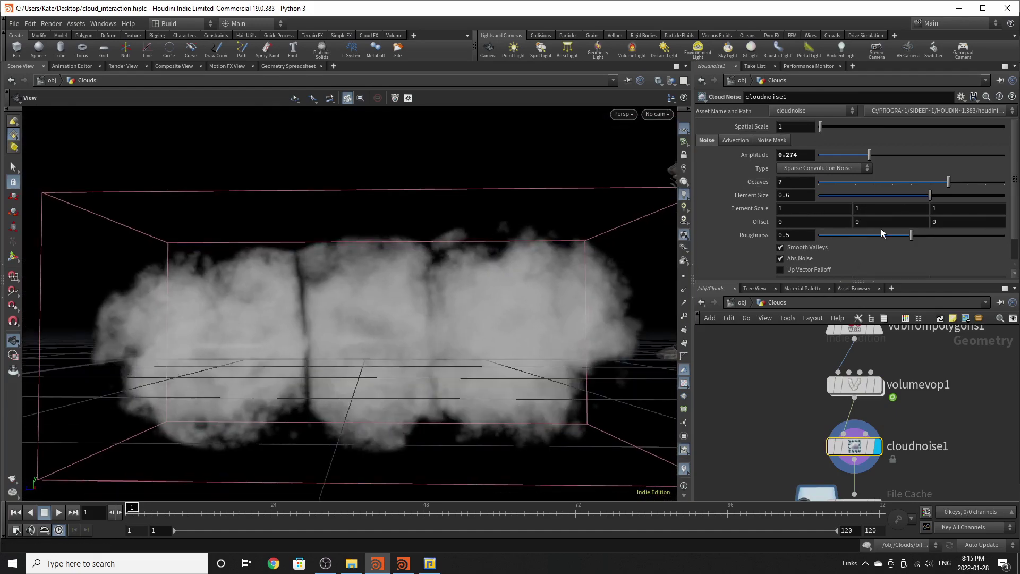
# Step: Display the cloud file cache node and review its Load from Disk, caching and sequence settings
pyautogui.scroll(-2, 821, 456)
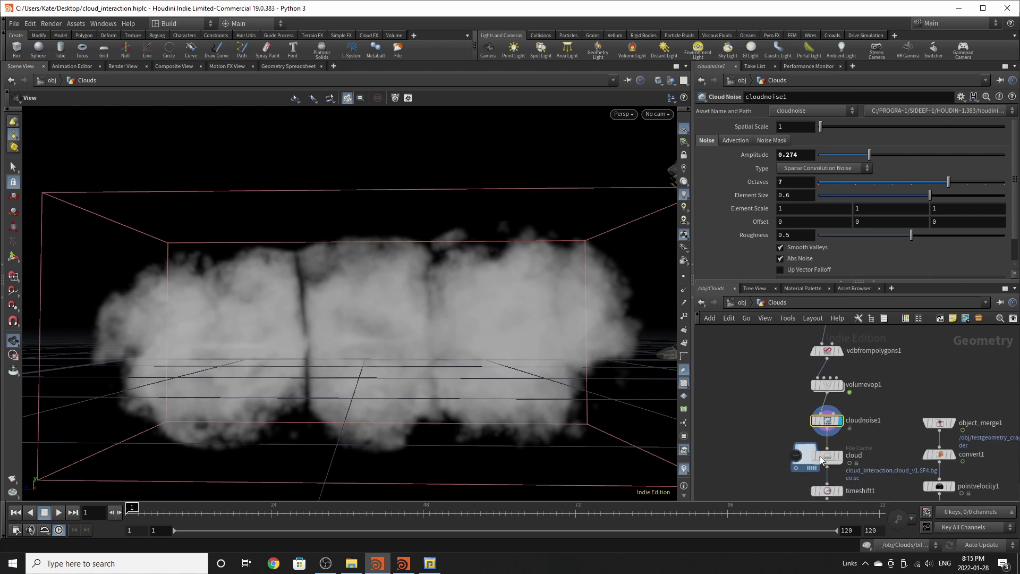
pyautogui.scroll(2, 845, 436)
pyautogui.click(845, 434)
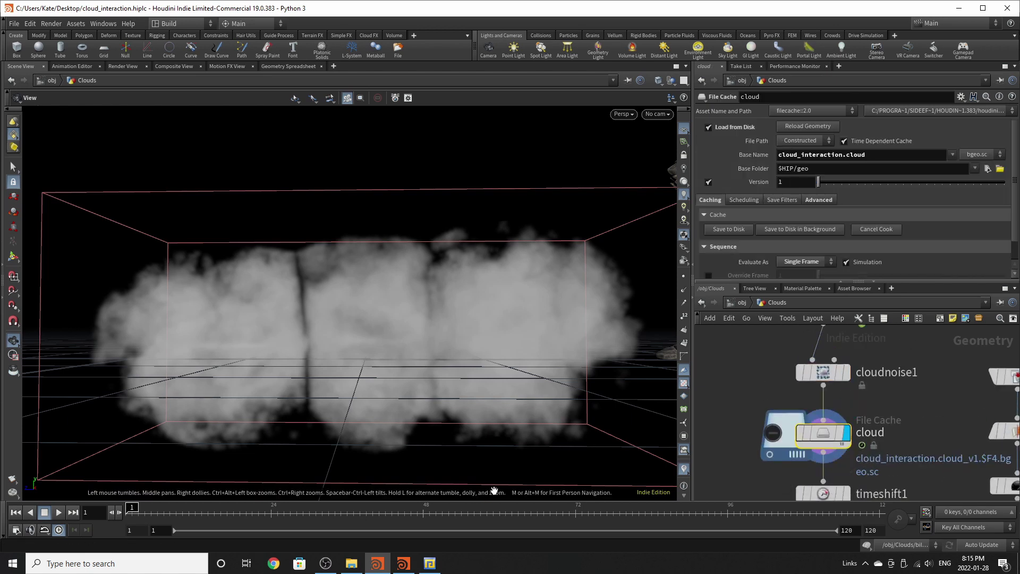
pyautogui.scroll(-2, 803, 192)
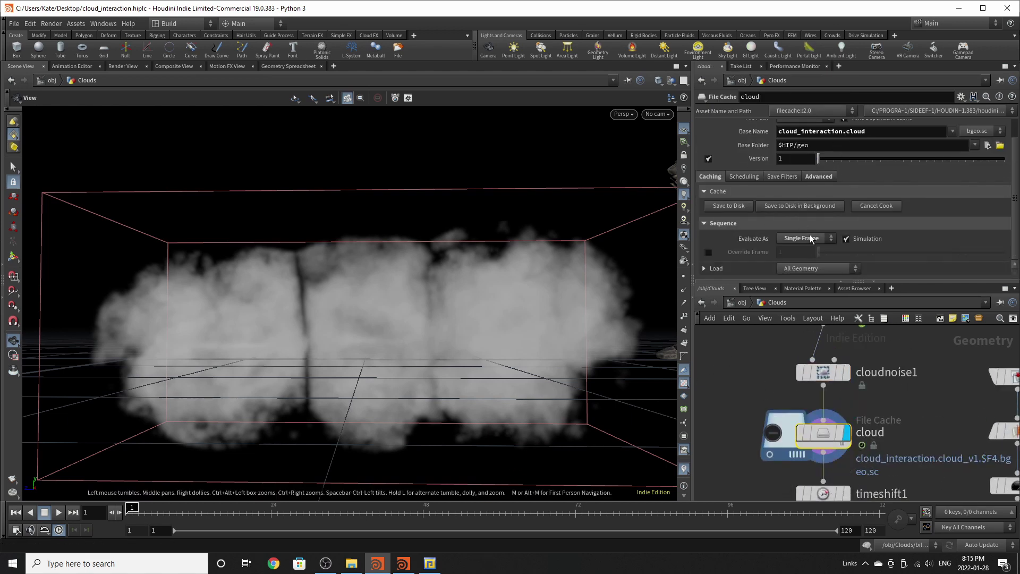
pyautogui.scroll(2, 795, 256)
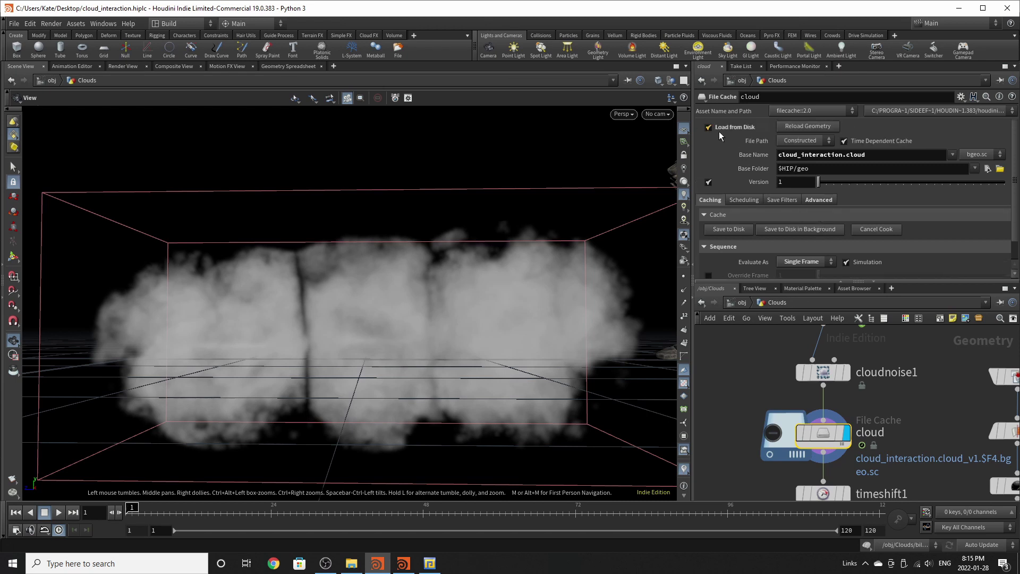
# Step: Display the timeshift1 node and inspect its frame settings
pyautogui.scroll(-2, 808, 425)
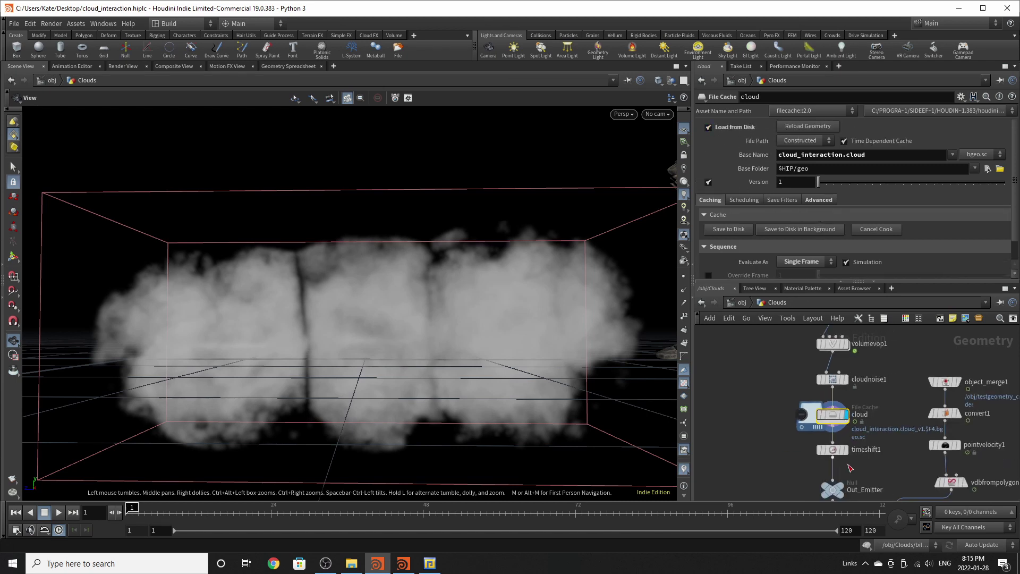
pyautogui.scroll(2, 845, 442)
pyautogui.click(846, 440)
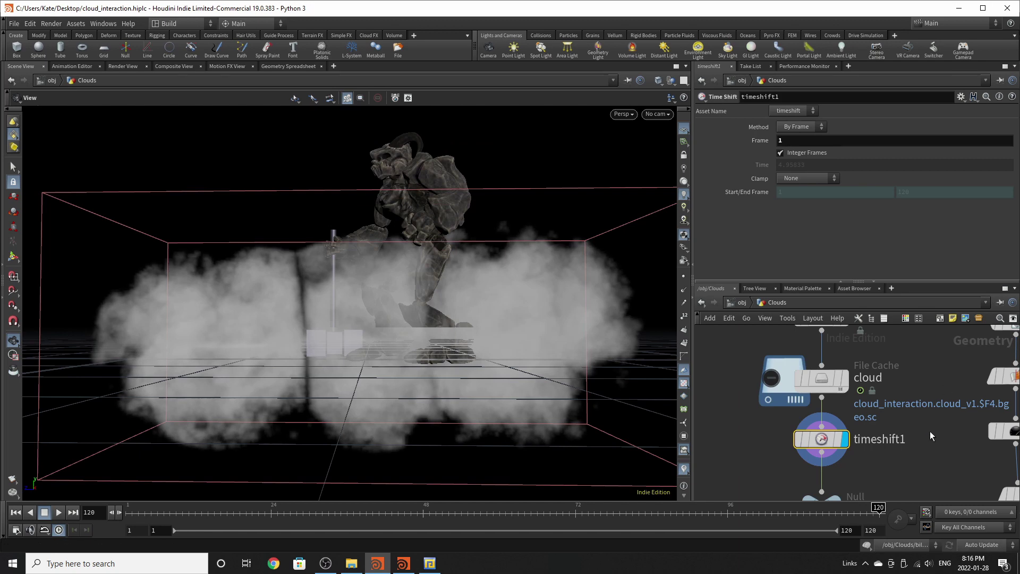
# Step: Select the Out_Emitter null and examine its connection to the billowy_smoke Pyro Solver
pyautogui.scroll(-3, 701, 369)
pyautogui.scroll(2, 769, 425)
pyautogui.click(768, 426)
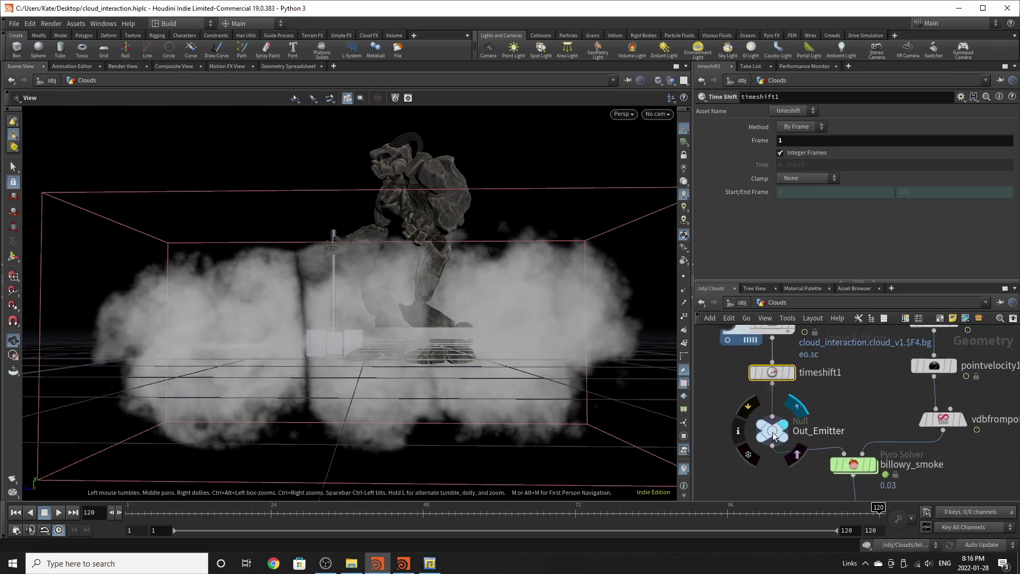
pyautogui.scroll(-5, 766, 426)
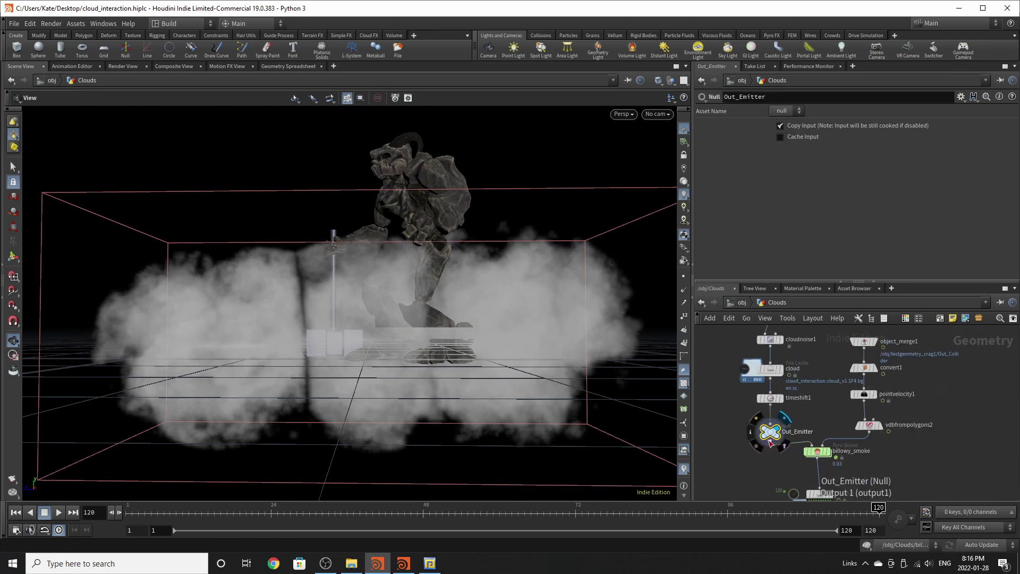
# Step: Display object_merge1 to inspect the imported collider character and its Out_Collider reference, scrubbing through the animation
pyautogui.moveTo(433, 269); pyautogui.dragTo(351, 278)
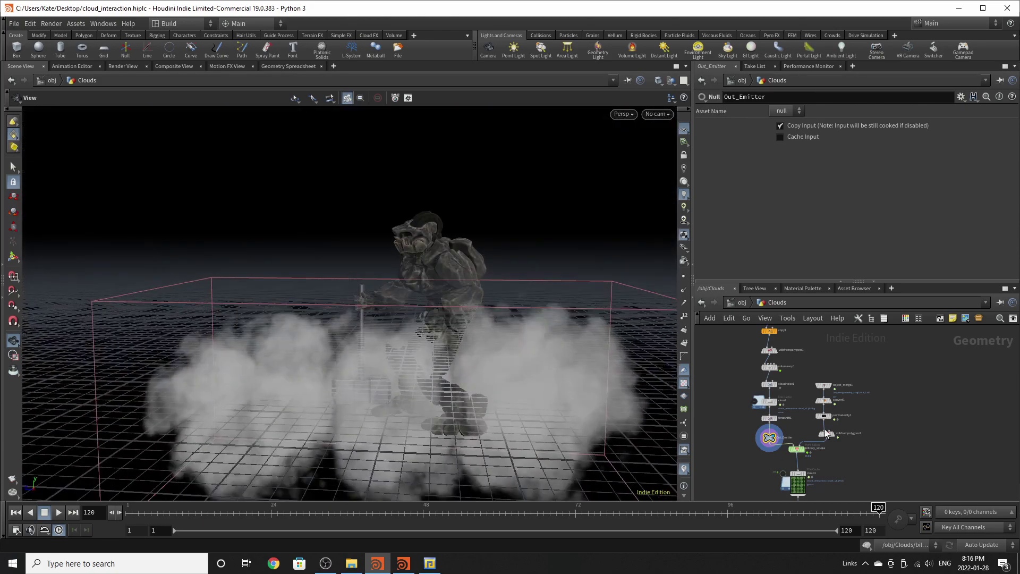
pyautogui.scroll(5, 829, 388)
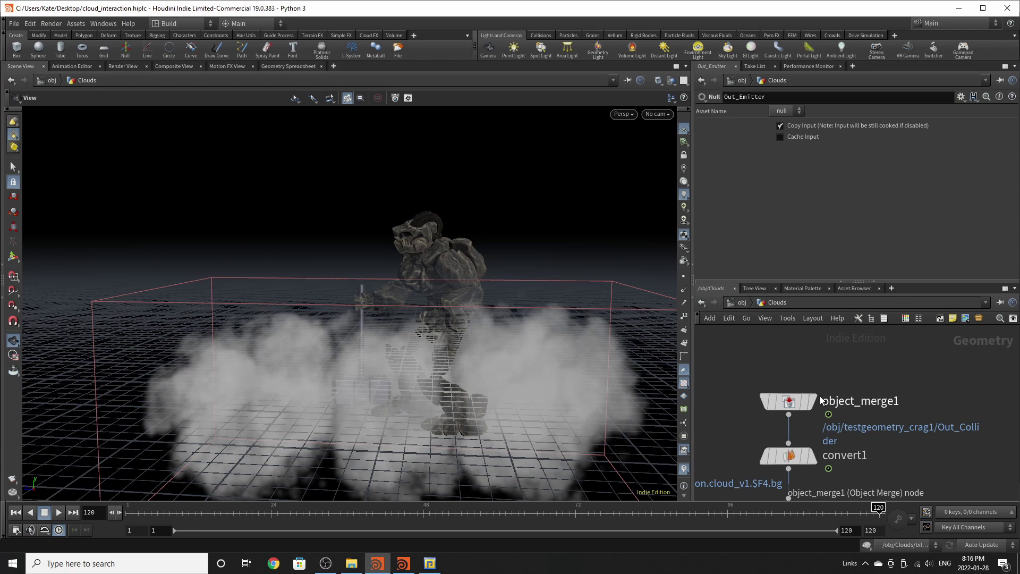
pyautogui.moveTo(796, 405)
pyautogui.click(819, 371)
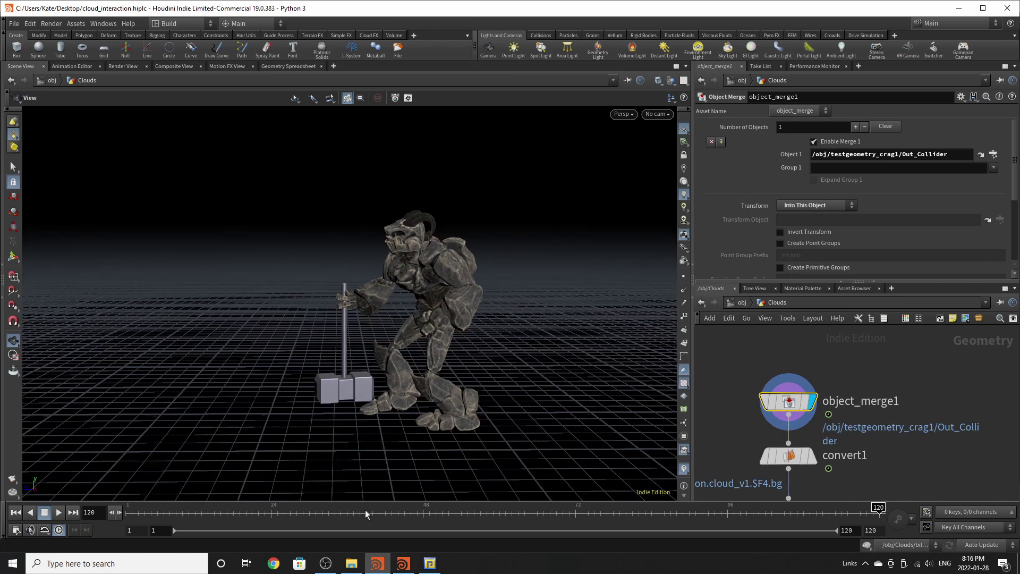
pyautogui.moveTo(388, 528); pyautogui.dragTo(879, 528)
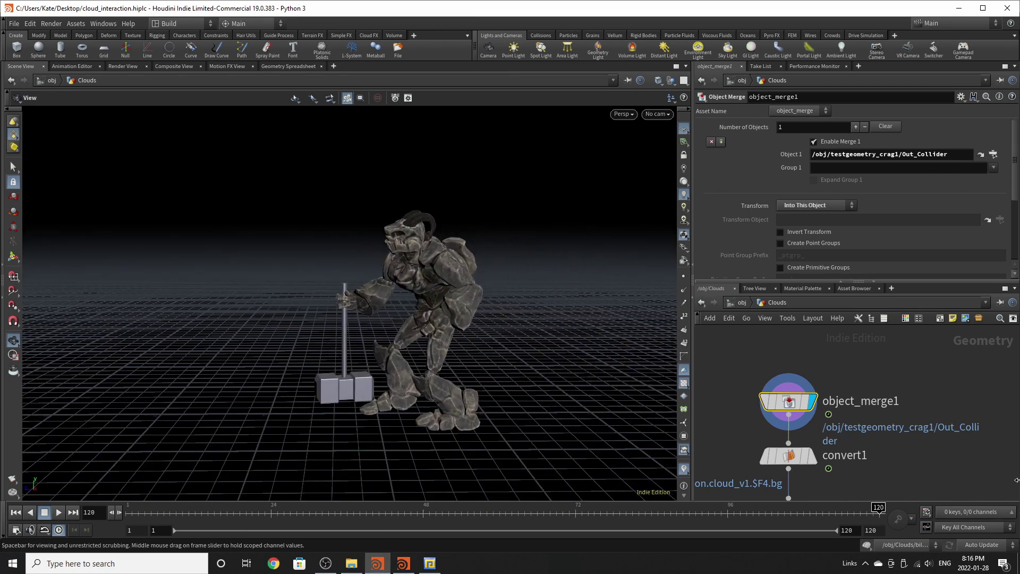
# Step: Display the convert1 node to review its polygon conversion settings and show the collider's points in the viewport
pyautogui.moveTo(879, 378); pyautogui.dragTo(893, 336, button='middle')
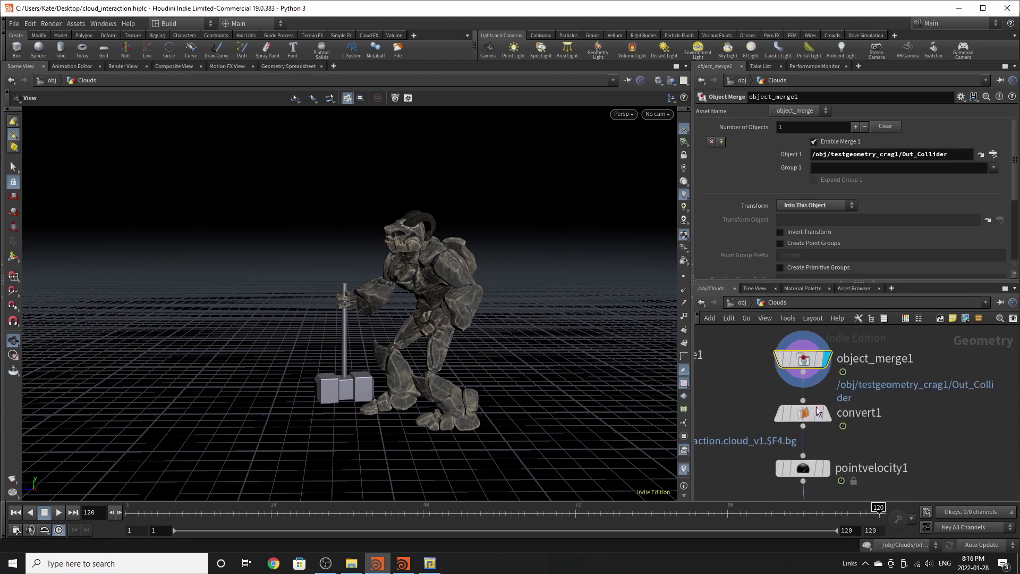
pyautogui.moveTo(827, 416)
pyautogui.click(818, 414)
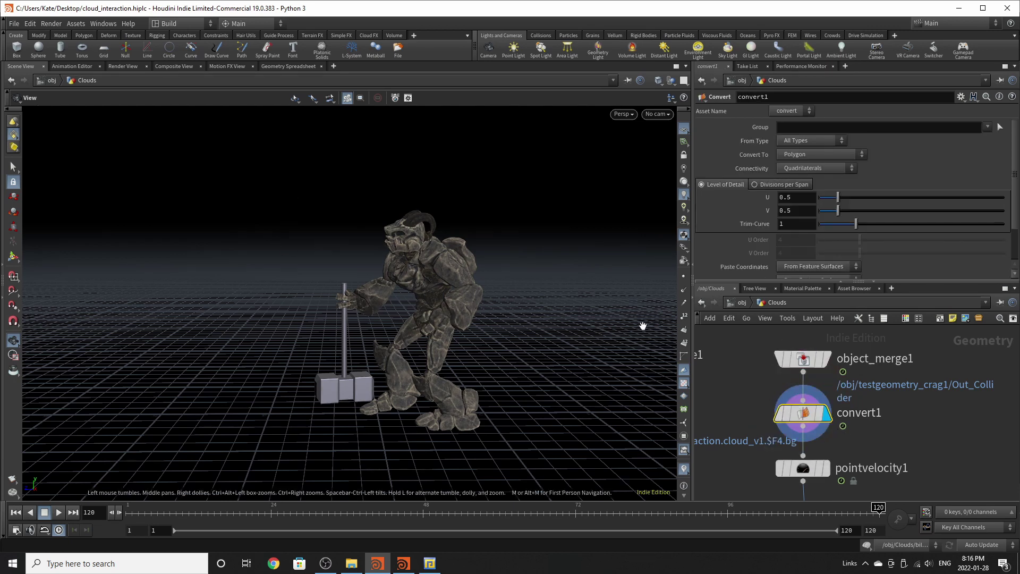
pyautogui.click(684, 277)
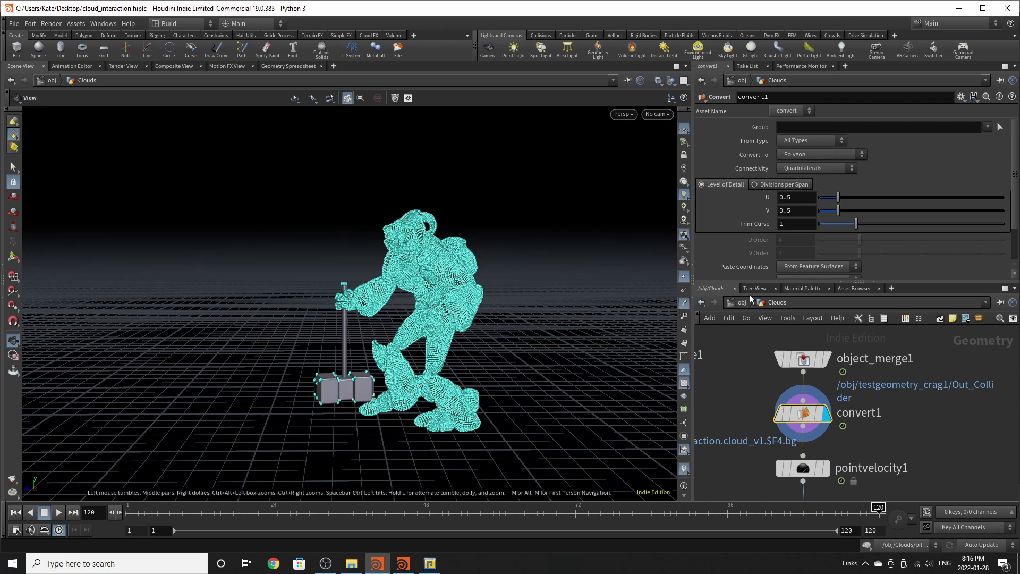
# Step: Display pointvelocity1, scrub through its velocity trails to the last frame, and review its Curl Noise and Basic initialization settings
pyautogui.moveTo(836, 362); pyautogui.dragTo(836, 322, button='middle')
pyautogui.click(822, 426)
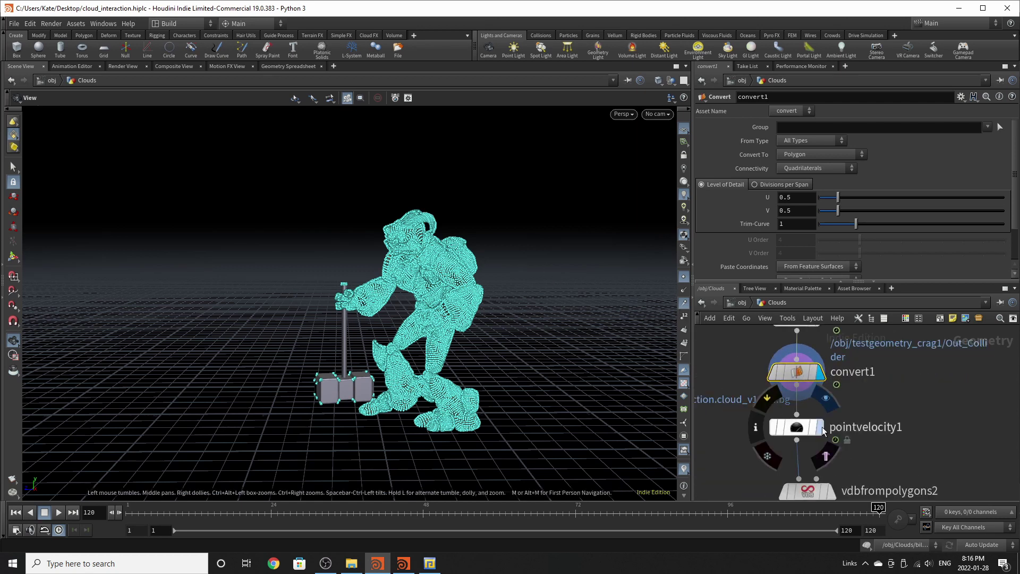
pyautogui.click(796, 429)
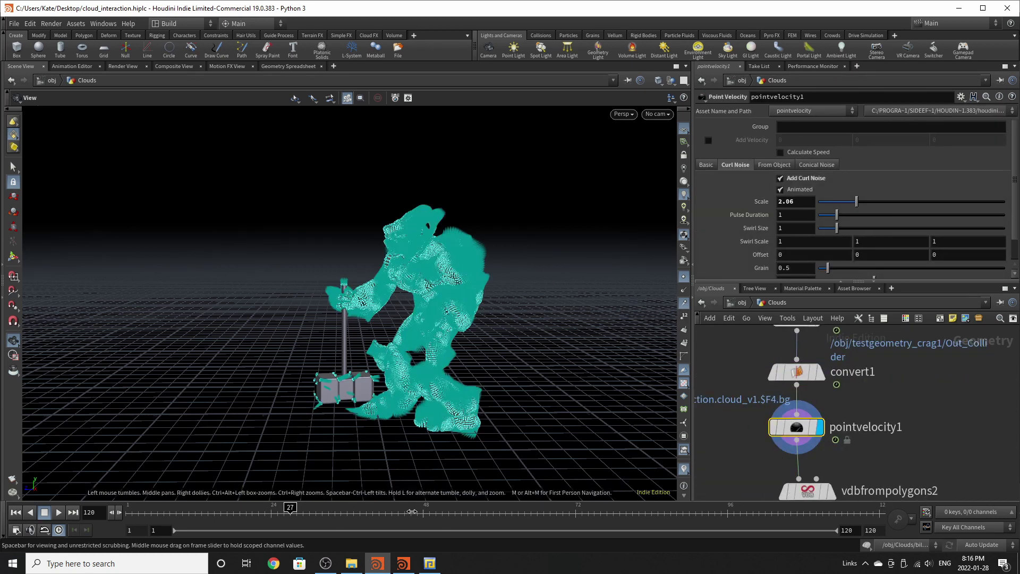
pyautogui.moveTo(411, 511); pyautogui.dragTo(888, 511)
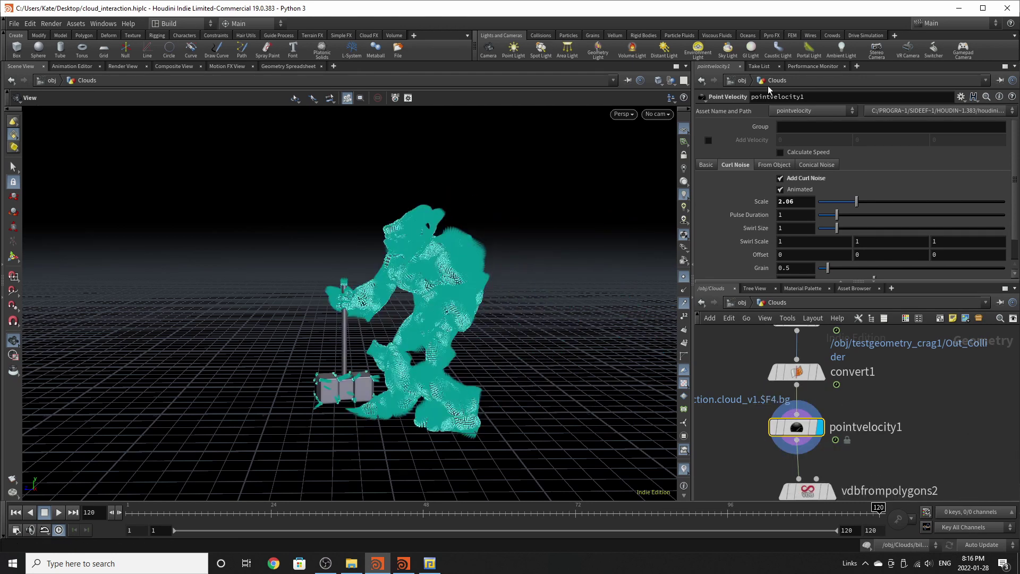
pyautogui.click(707, 165)
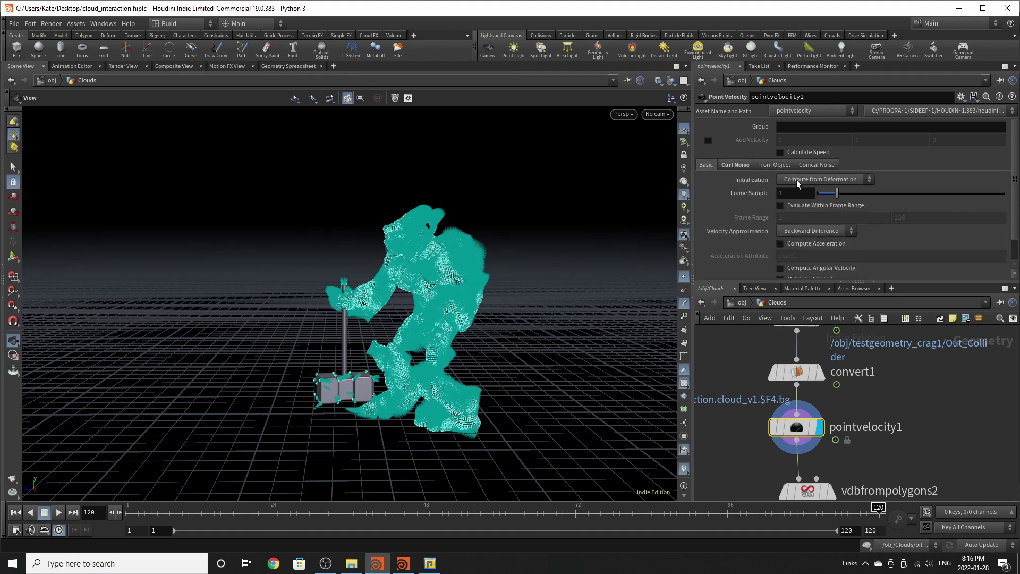
# Step: Display vdbfrompolygons2 and review its voxel size, Distance VDB and surface attribute settings for the collider volume
pyautogui.scroll(-2, 820, 346)
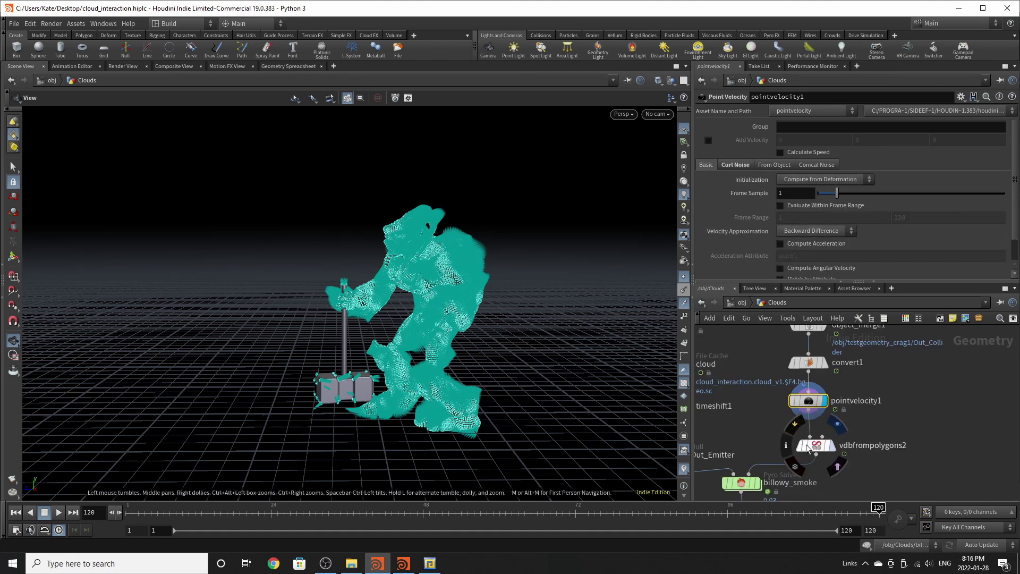
pyautogui.click(816, 446)
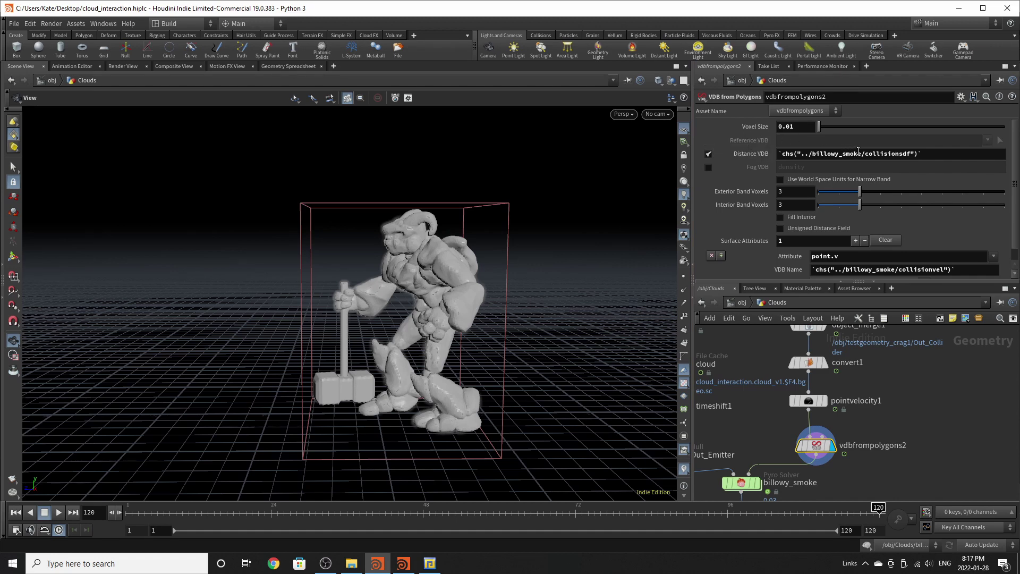
pyautogui.scroll(-3, 849, 355)
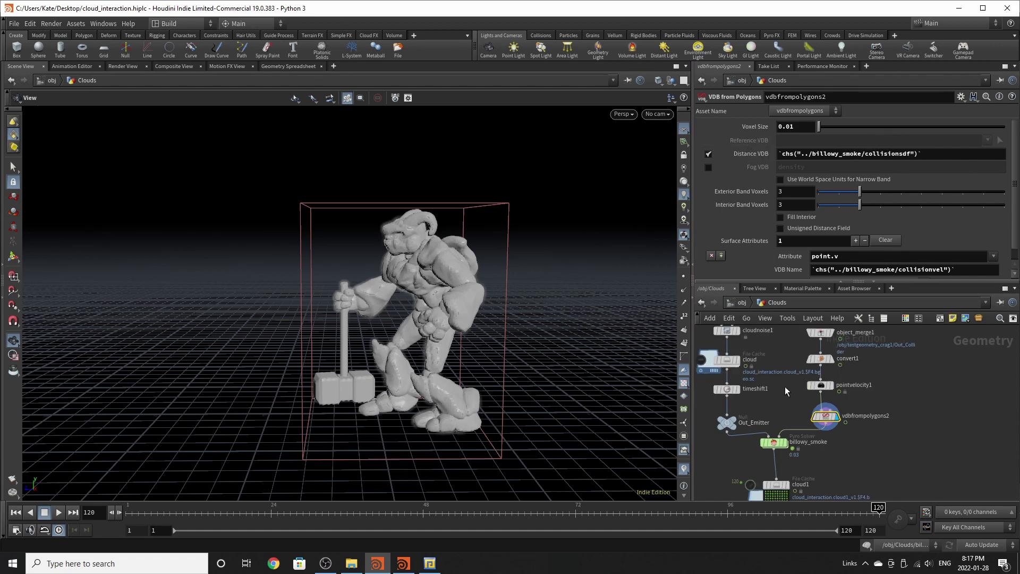
pyautogui.scroll(2, 786, 387)
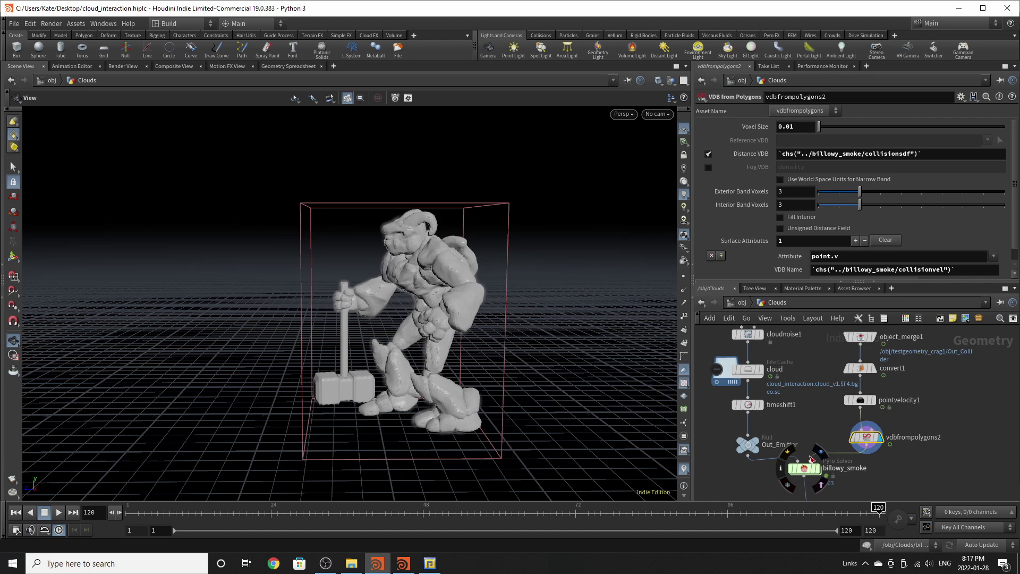
pyautogui.scroll(-1, 817, 224)
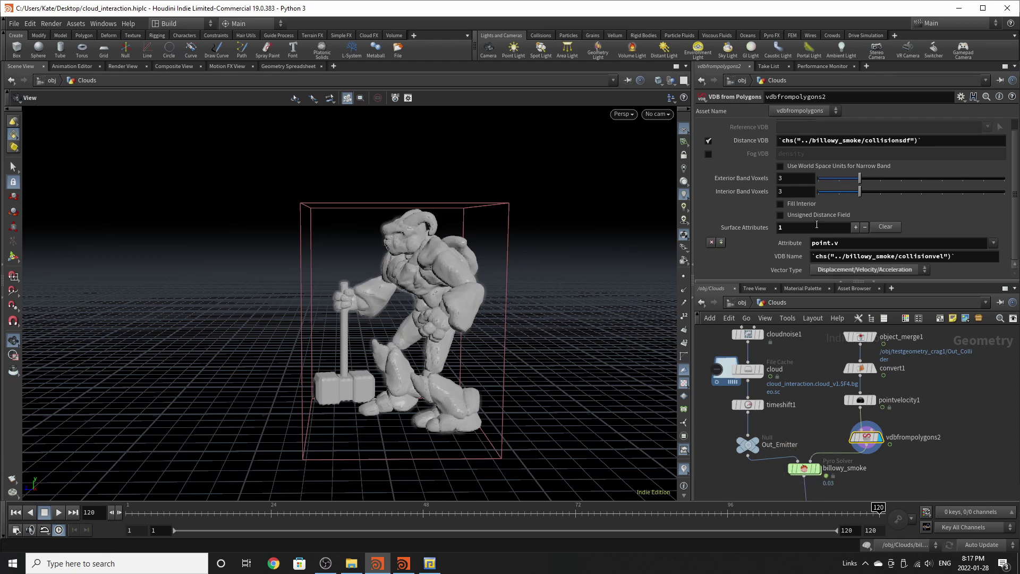
pyautogui.scroll(1, 807, 202)
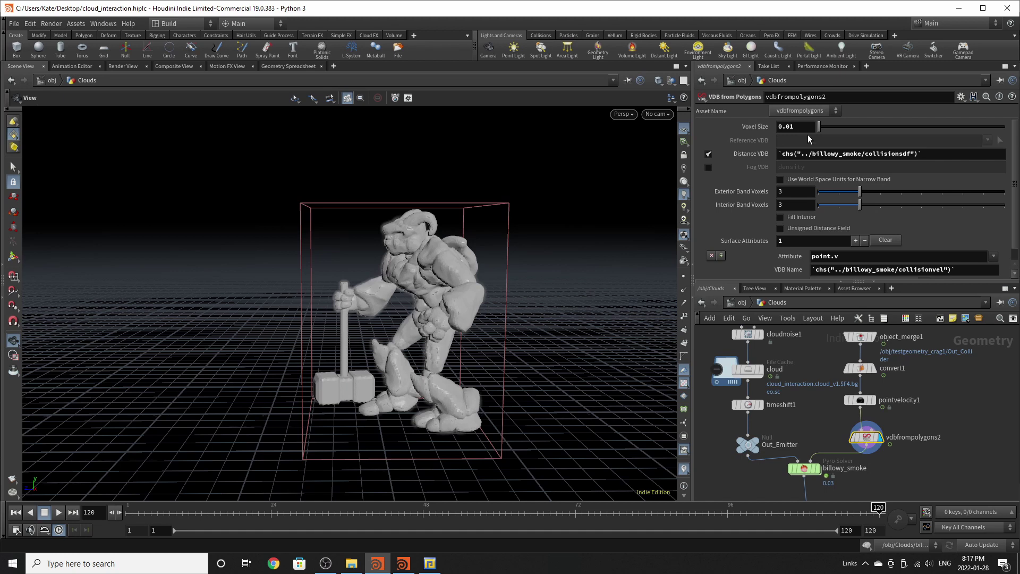
pyautogui.scroll(-3, 844, 387)
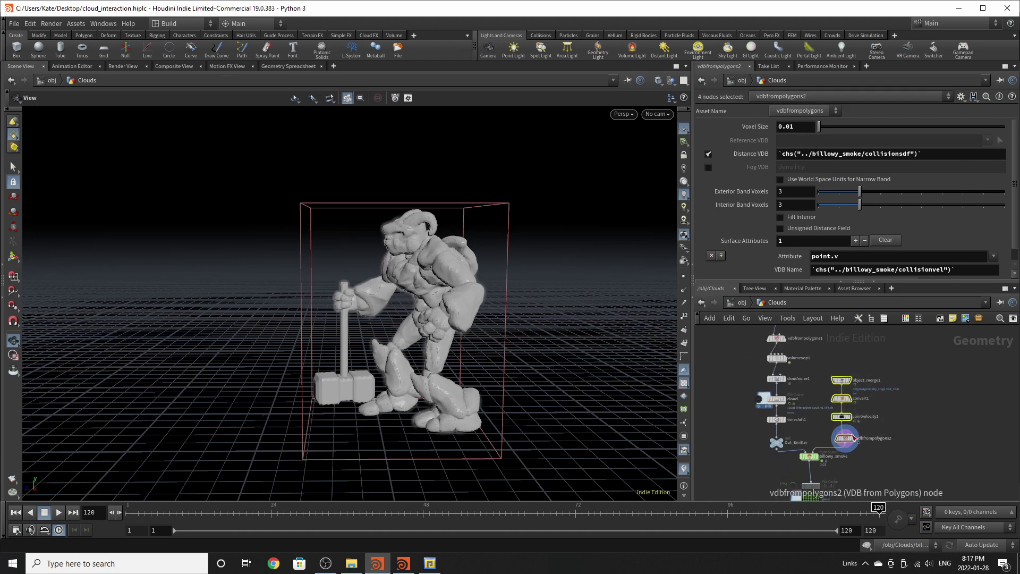
# Step: Select the billowy_smoke Pyro Solver and review its source volumes, source range limit, and general and simulation setup settings
pyautogui.scroll(5, 806, 461)
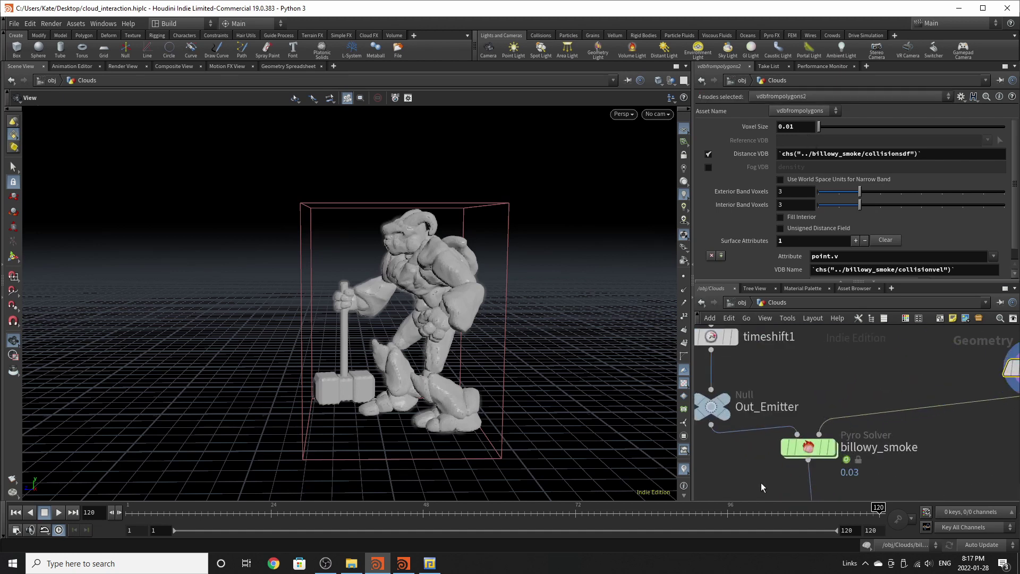
pyautogui.click(808, 448)
pyautogui.scroll(-3, 787, 170)
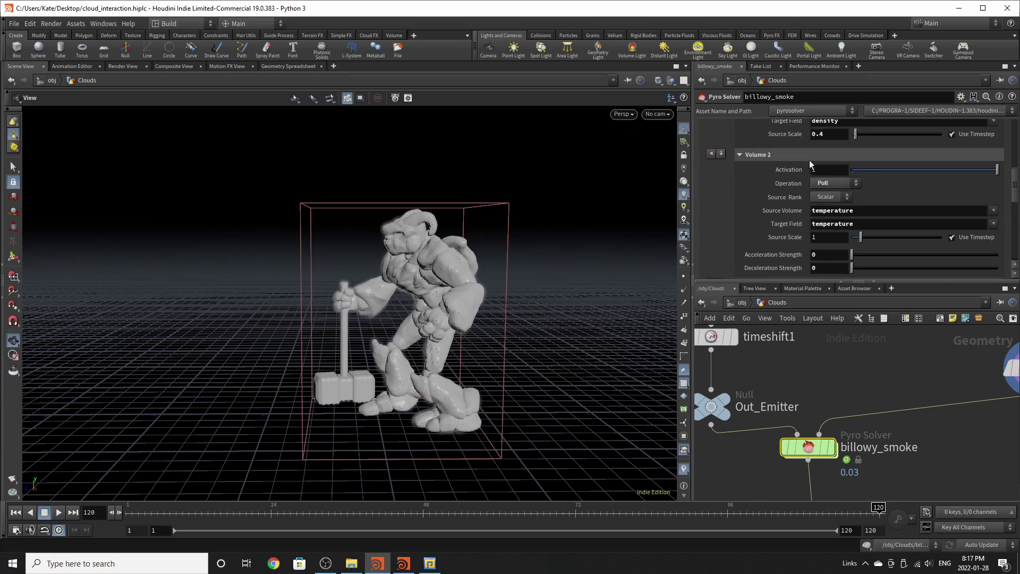
pyautogui.scroll(5, 802, 157)
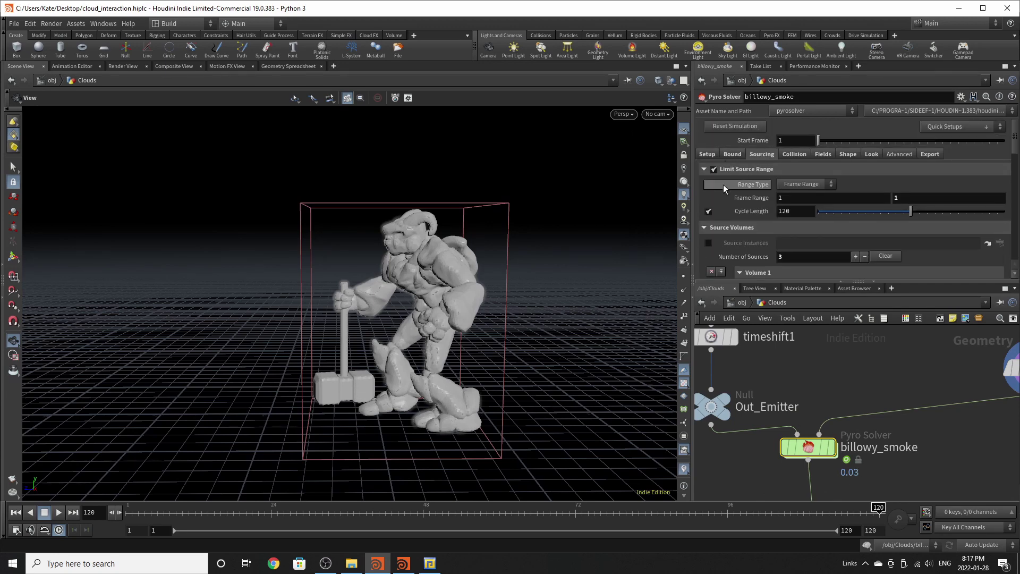
pyautogui.click(707, 154)
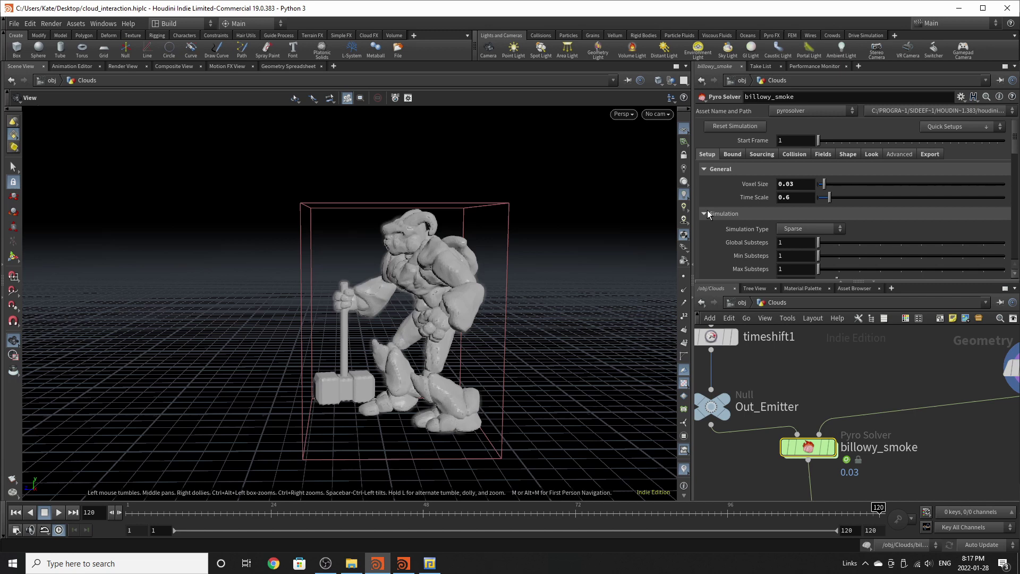
pyautogui.scroll(-1, 811, 173)
pyautogui.moveTo(834, 419); pyautogui.dragTo(978, 394, button='middle')
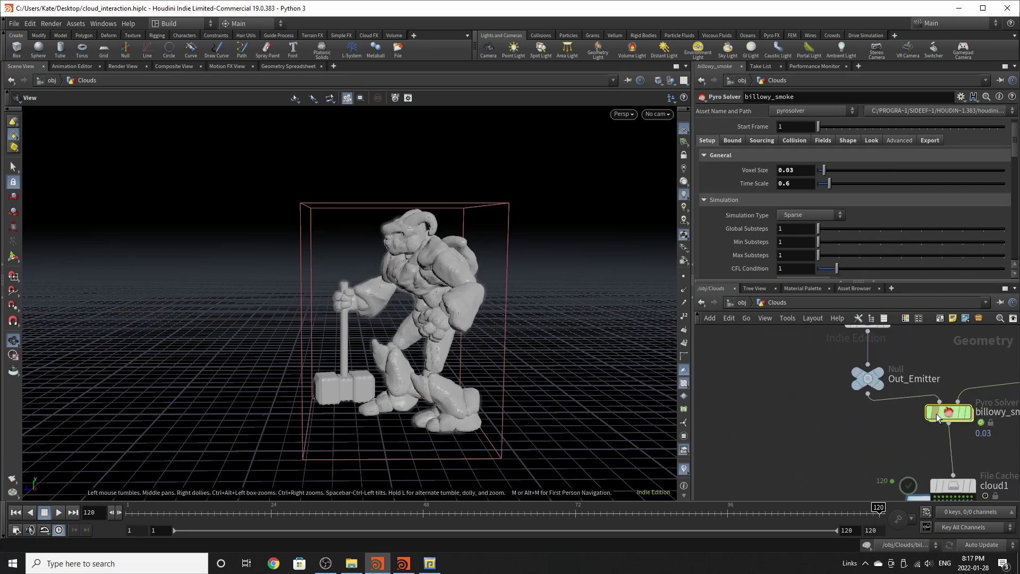
# Step: Add a Pyro Configure Billowy Smoke preset beside the existing solver in the Clouds network
pyautogui.press('Tab')
pyautogui.moveTo(773, 383)
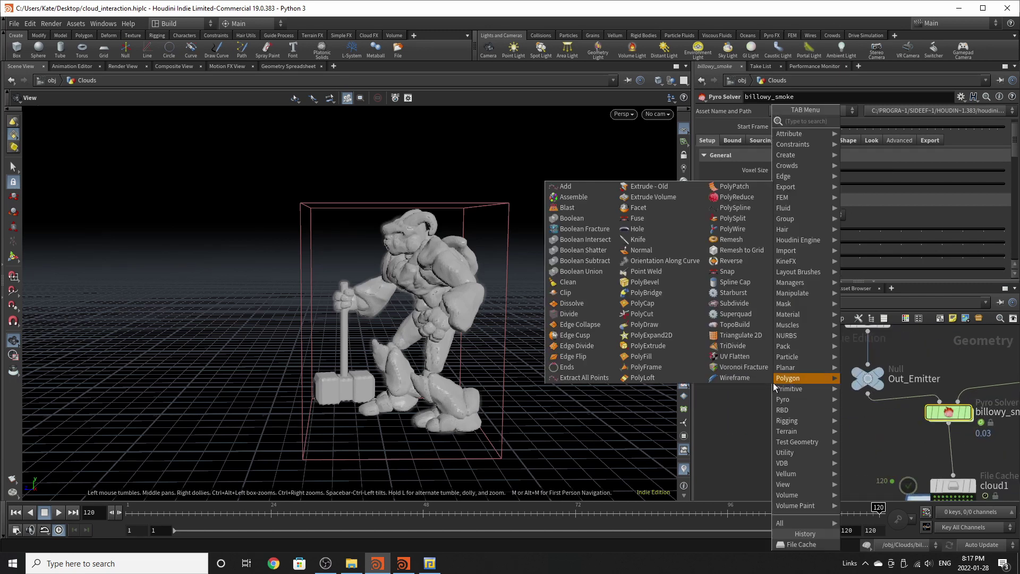
pyautogui.write('bill')
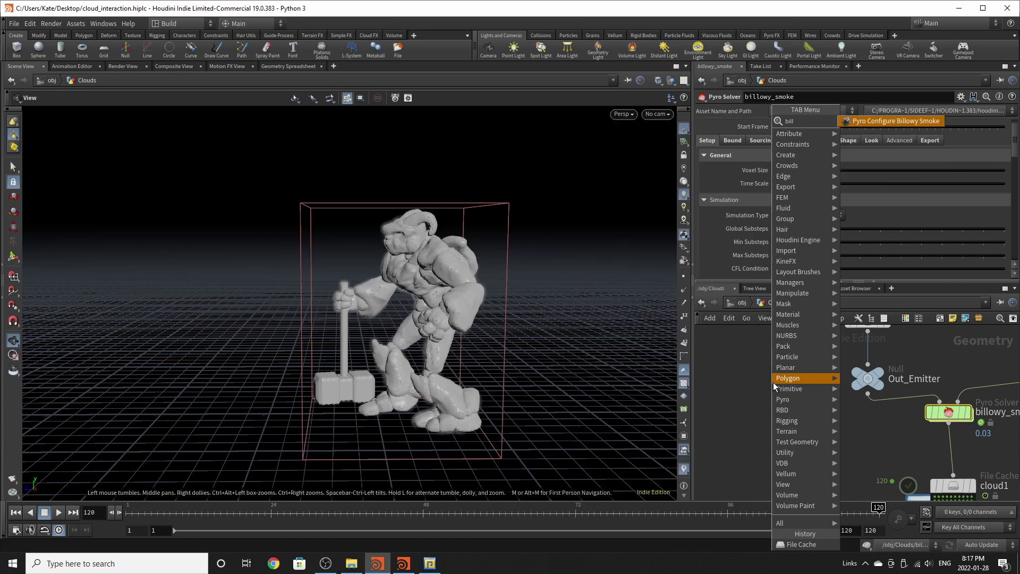
pyautogui.write('o')
pyautogui.click(887, 121)
pyautogui.click(762, 410)
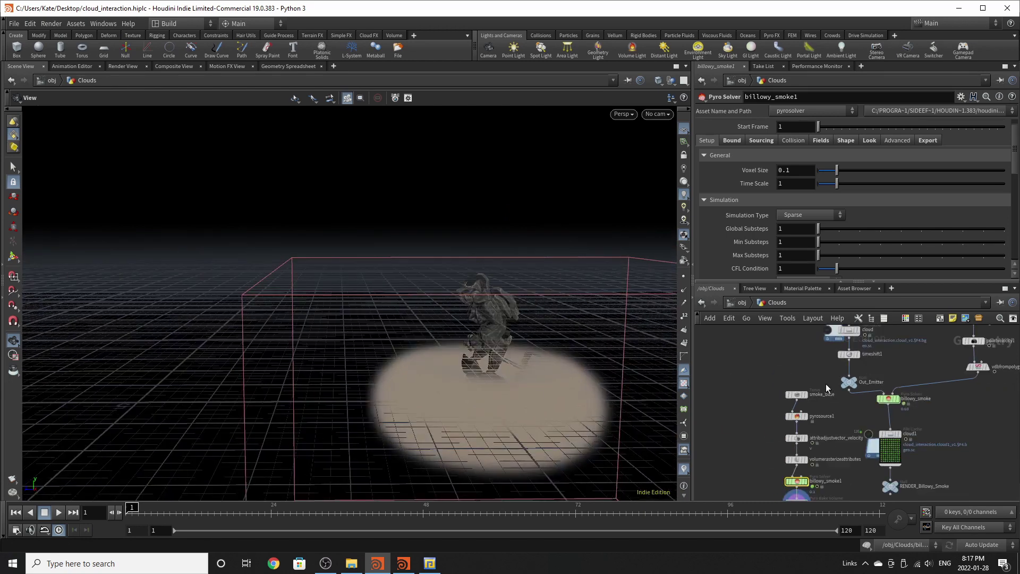
# Step: Examine the added preset chain from smoke_base to its render output and remove those nodes from the network
pyautogui.scroll(2, 743, 456)
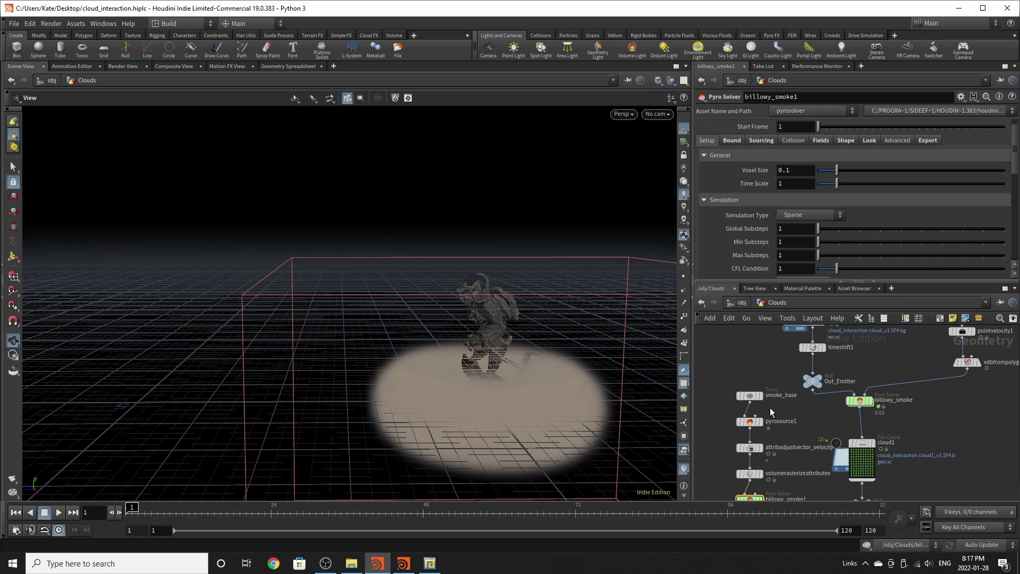
pyautogui.scroll(2, 758, 482)
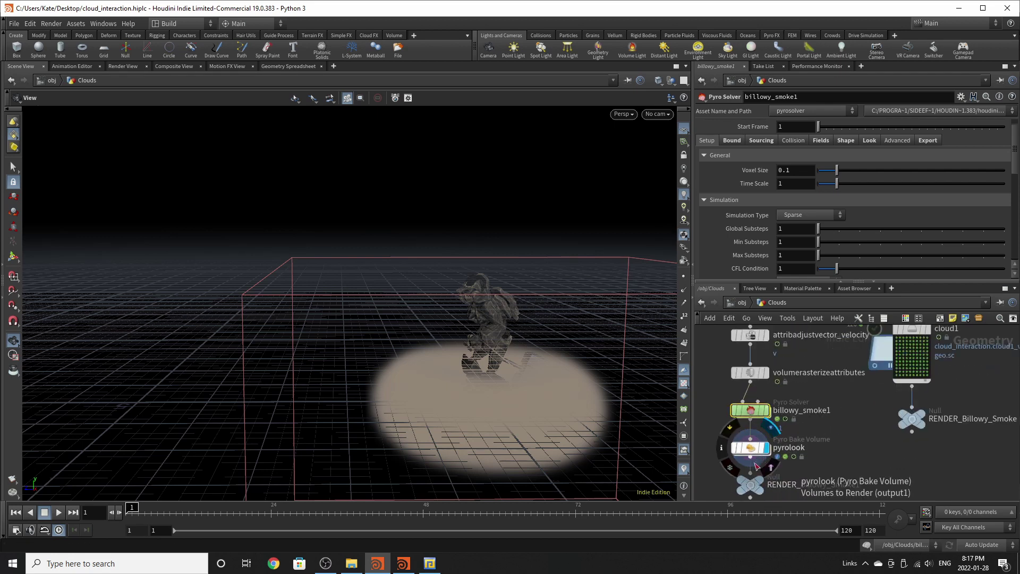
pyautogui.scroll(-4, 757, 467)
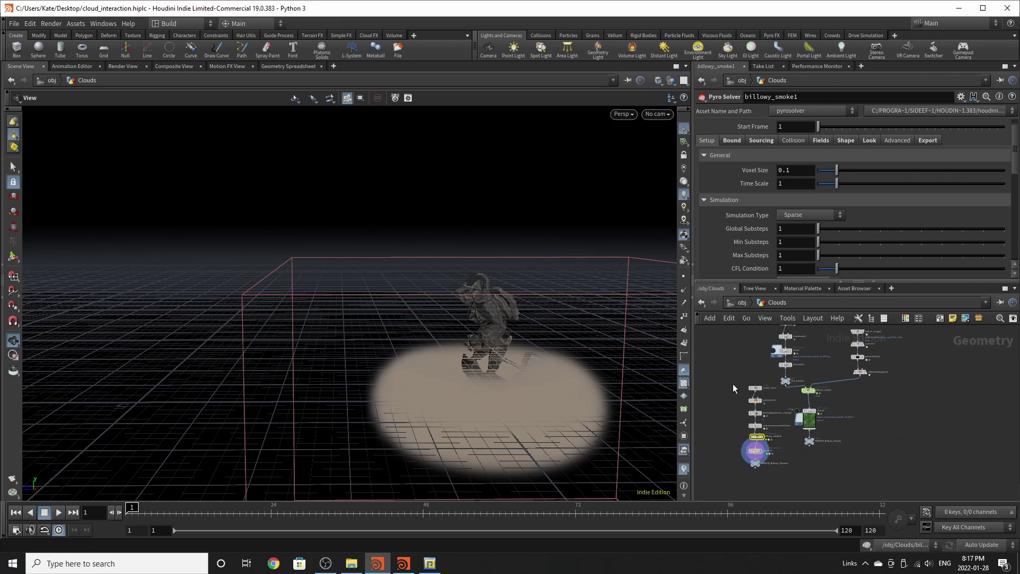
pyautogui.moveTo(732, 383); pyautogui.dragTo(773, 489)
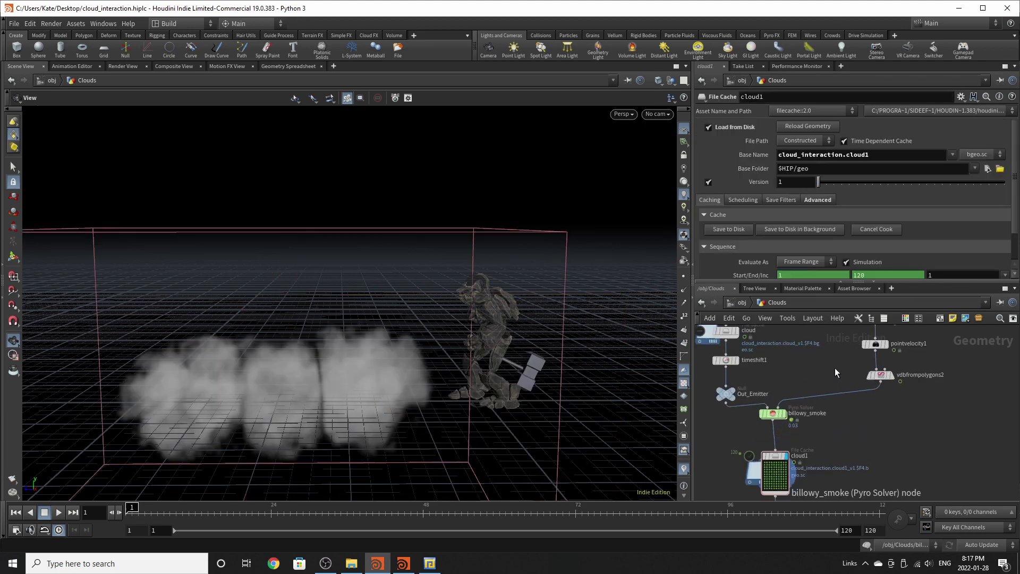
# Step: Select the original billowy_smoke solver and examine its input connections from Out_Emitter and vdbfrompolygons2
pyautogui.scroll(3, 763, 449)
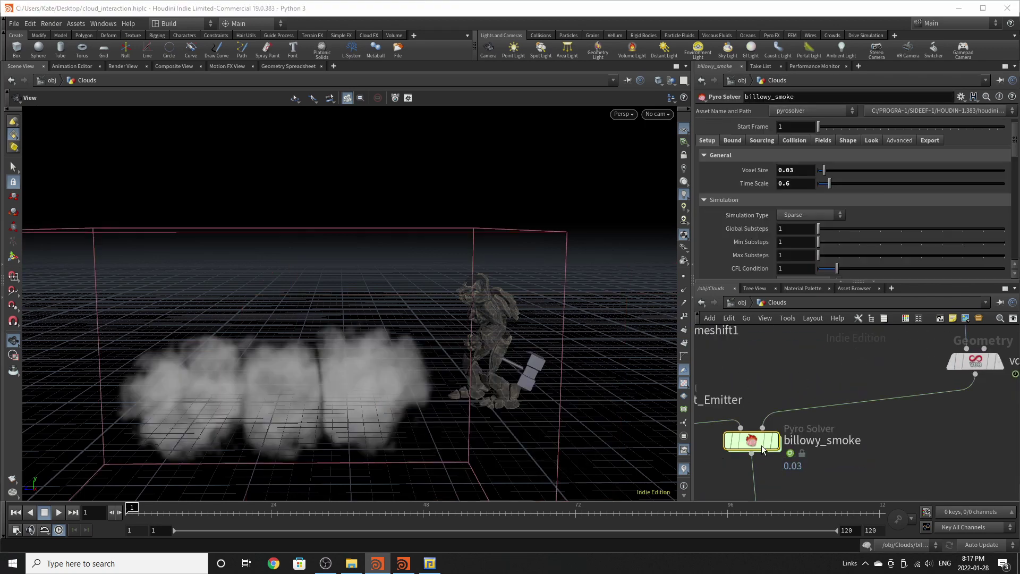
pyautogui.moveTo(779, 419)
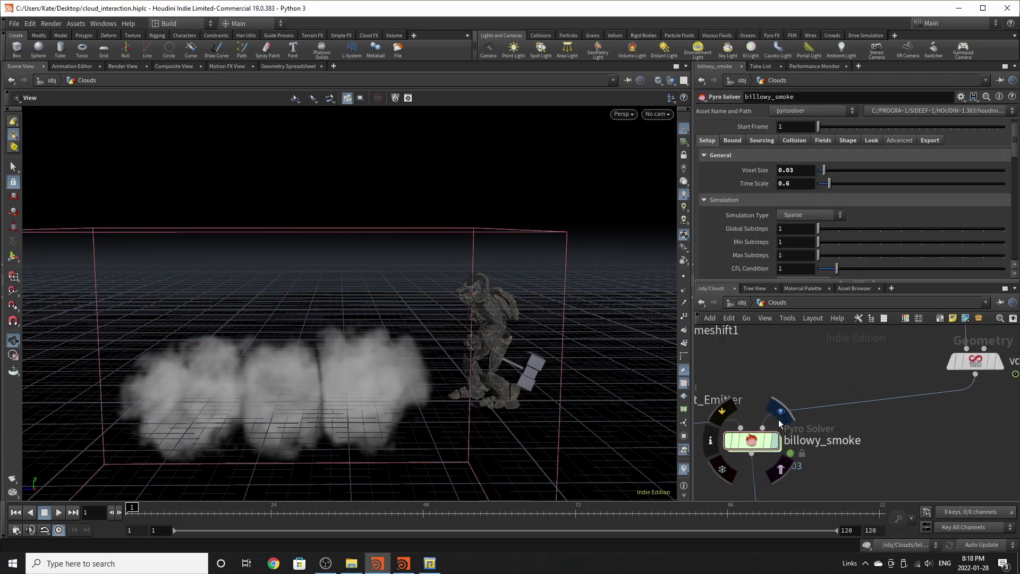
pyautogui.scroll(-3, 906, 373)
pyautogui.scroll(2, 905, 407)
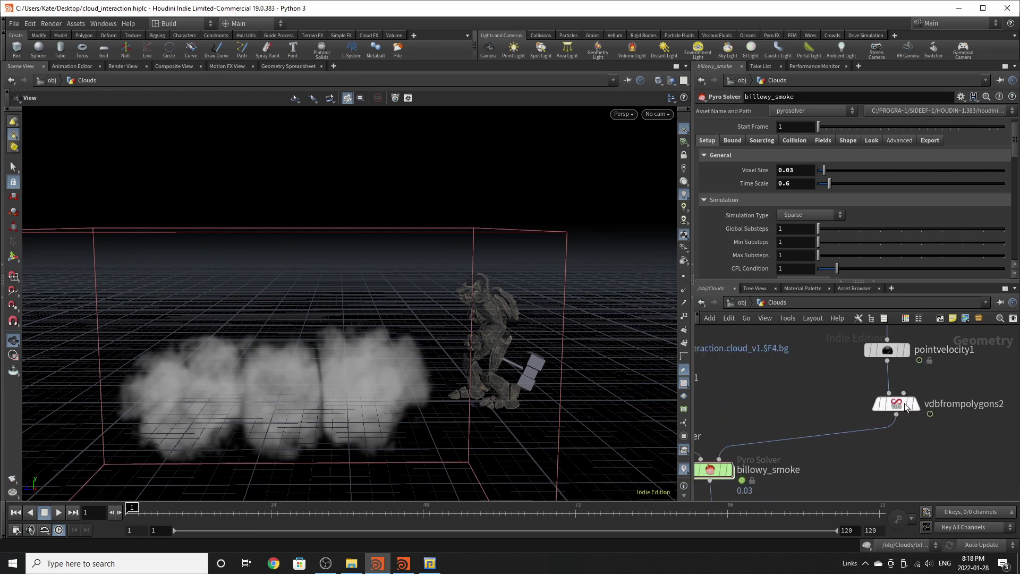
pyautogui.moveTo(905, 404); pyautogui.dragTo(888, 417)
pyautogui.scroll(-2, 951, 383)
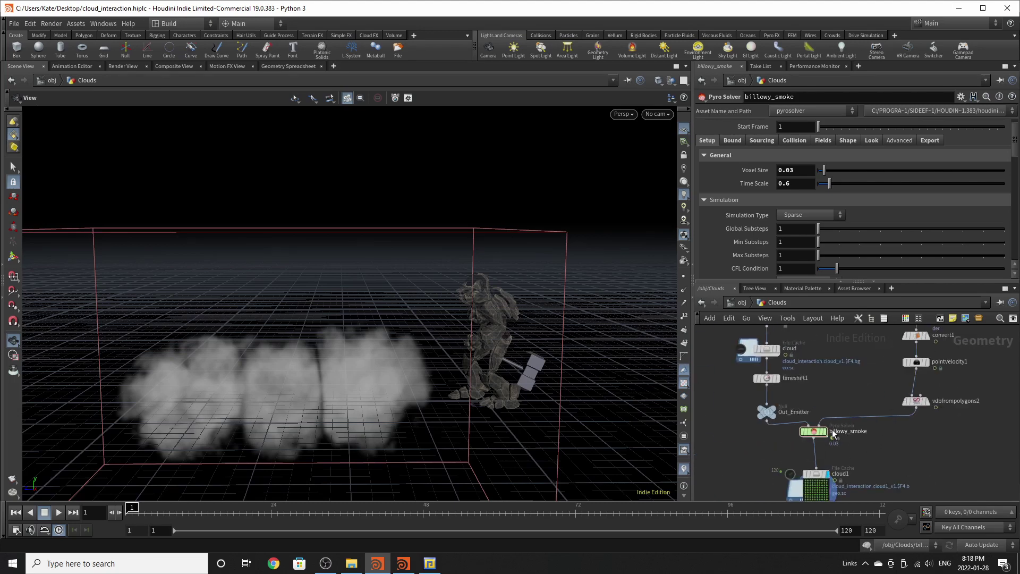
pyautogui.scroll(3, 832, 433)
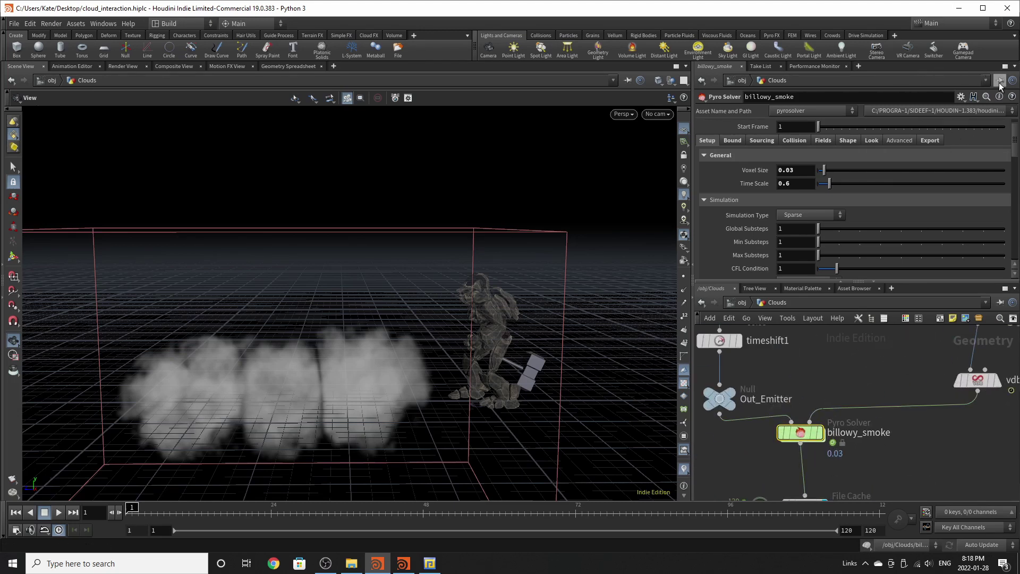
# Step: Run the Setup SDF Collision quick setup on billowy_smoke and delete the VDB from Polygons node it adds to the network
pyautogui.scroll(1, 952, 211)
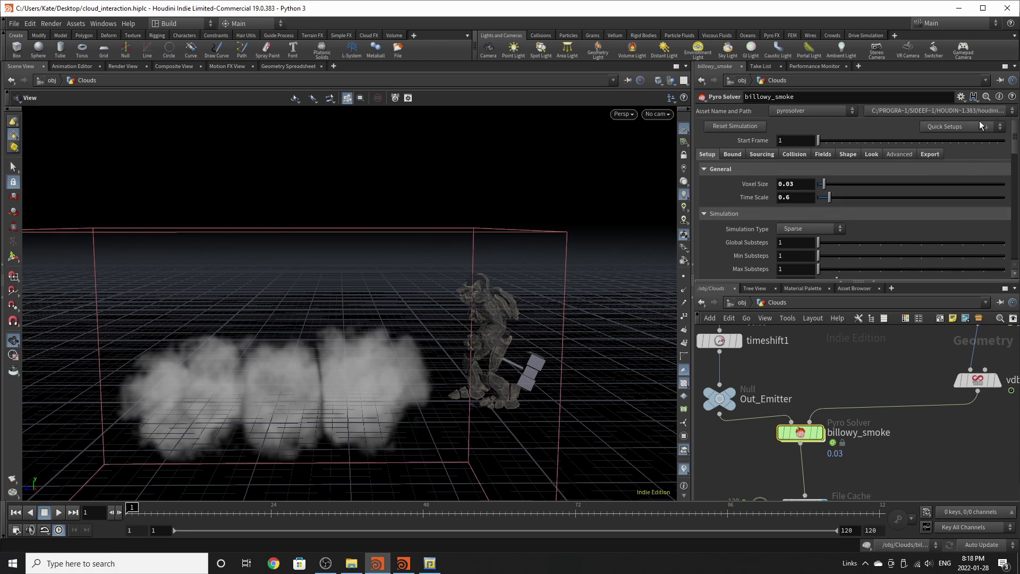
pyautogui.click(969, 131)
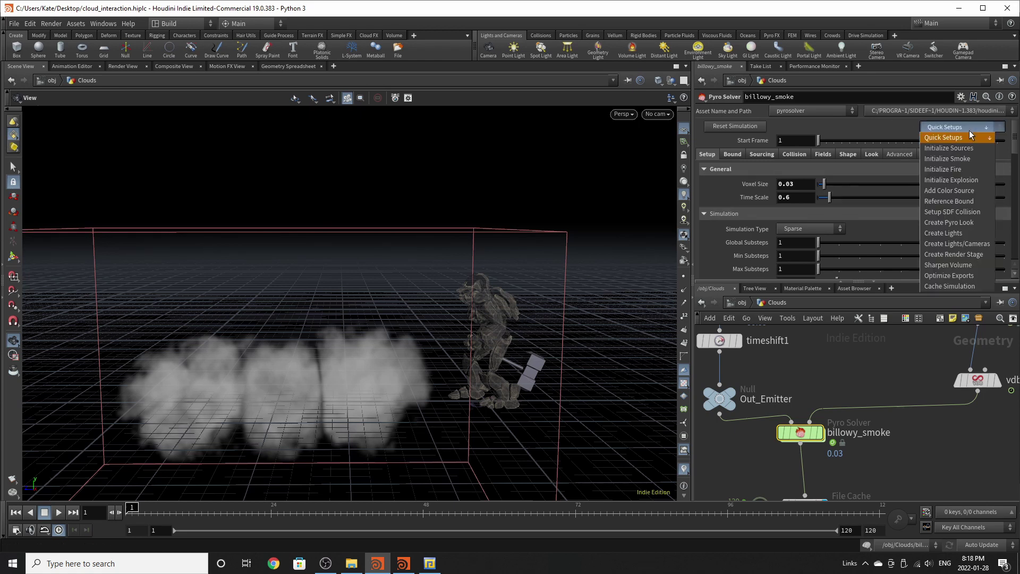
pyautogui.click(971, 215)
pyautogui.moveTo(890, 395)
pyautogui.mouseDown()
pyautogui.moveTo(898, 387)
pyautogui.moveTo(889, 405)
pyautogui.moveTo(903, 411)
pyautogui.mouseUp()
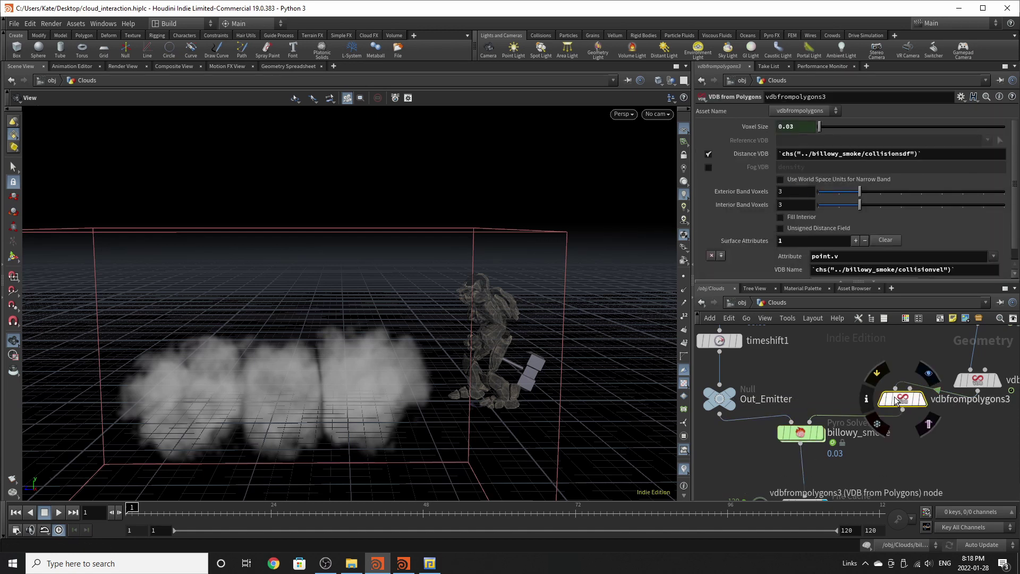
pyautogui.press('Delete')
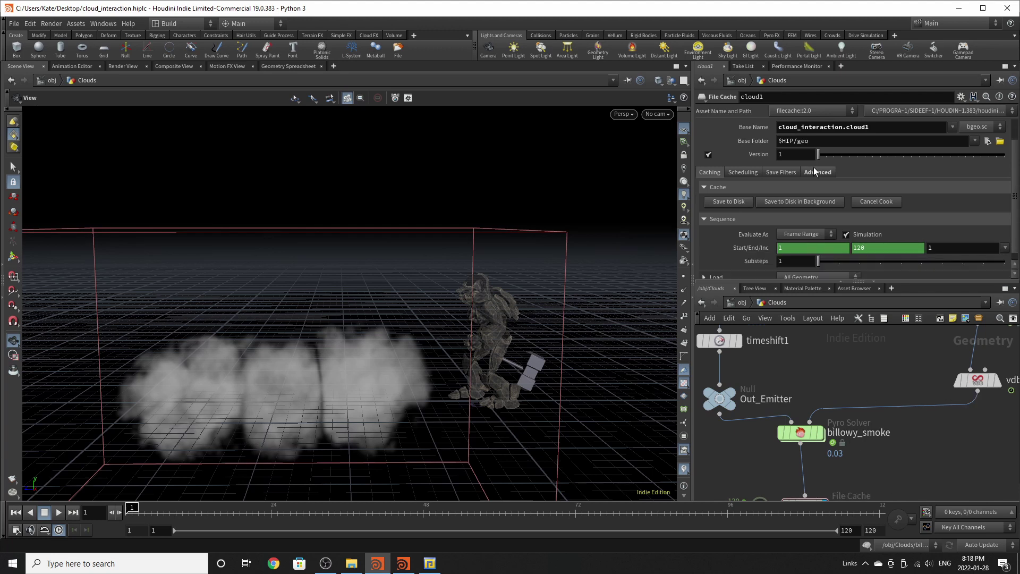
# Step: Select the billowy_smoke solver and examine its general and simulation settings, including the Simulation Type and Advection-Reflection options
pyautogui.click(808, 437)
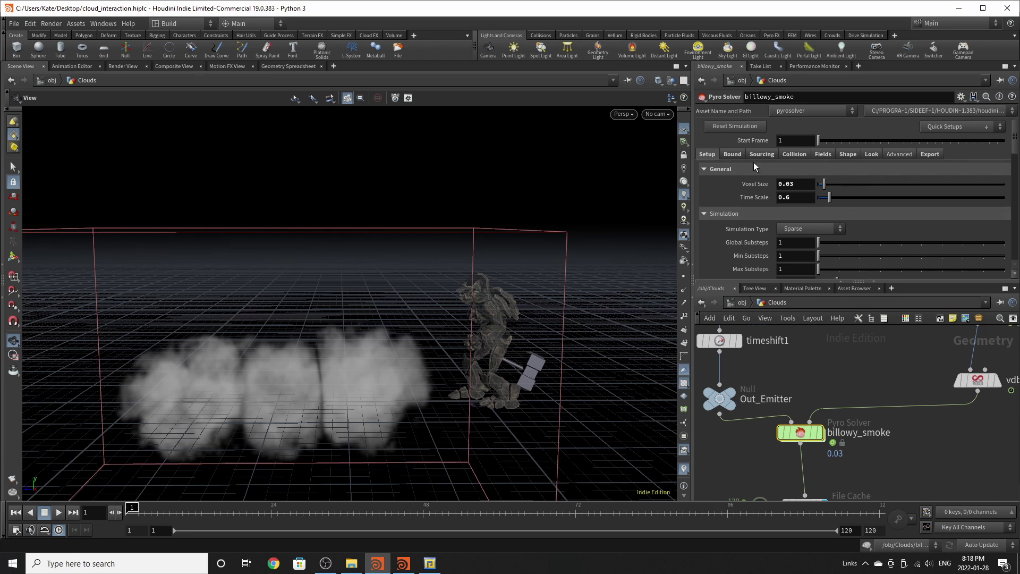
pyautogui.scroll(-3, 933, 168)
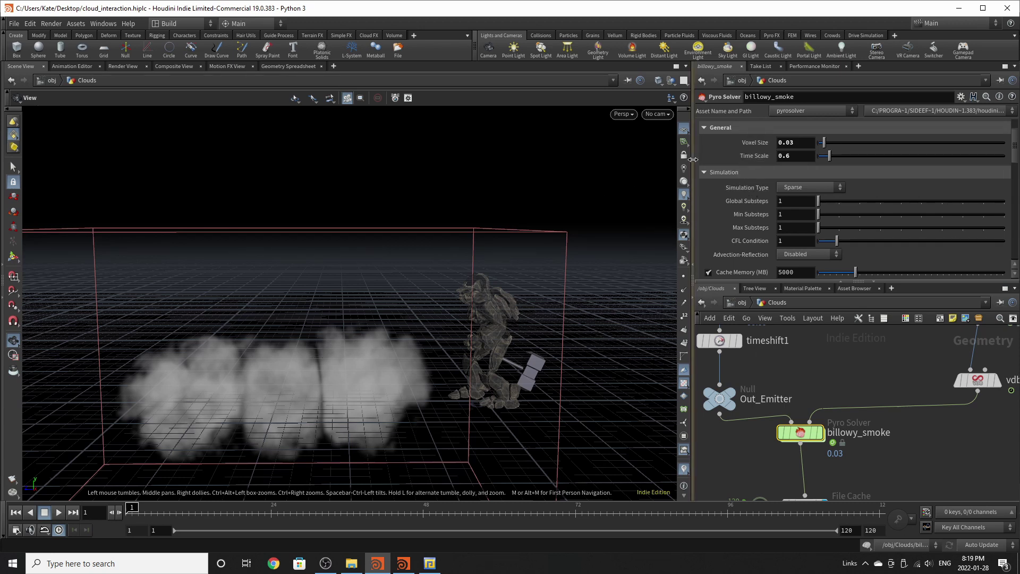
pyautogui.scroll(-2, 814, 159)
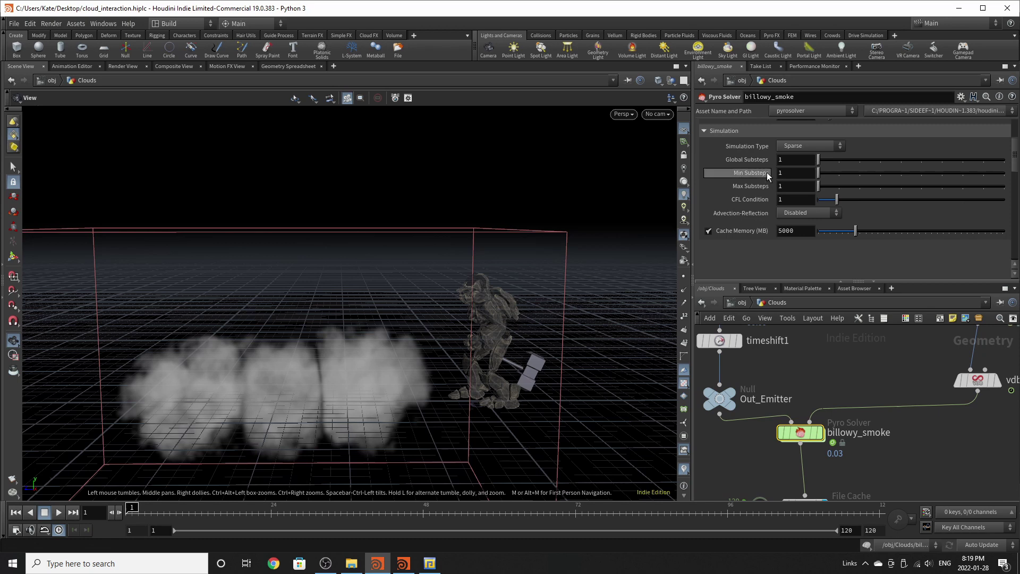
pyautogui.click(822, 146)
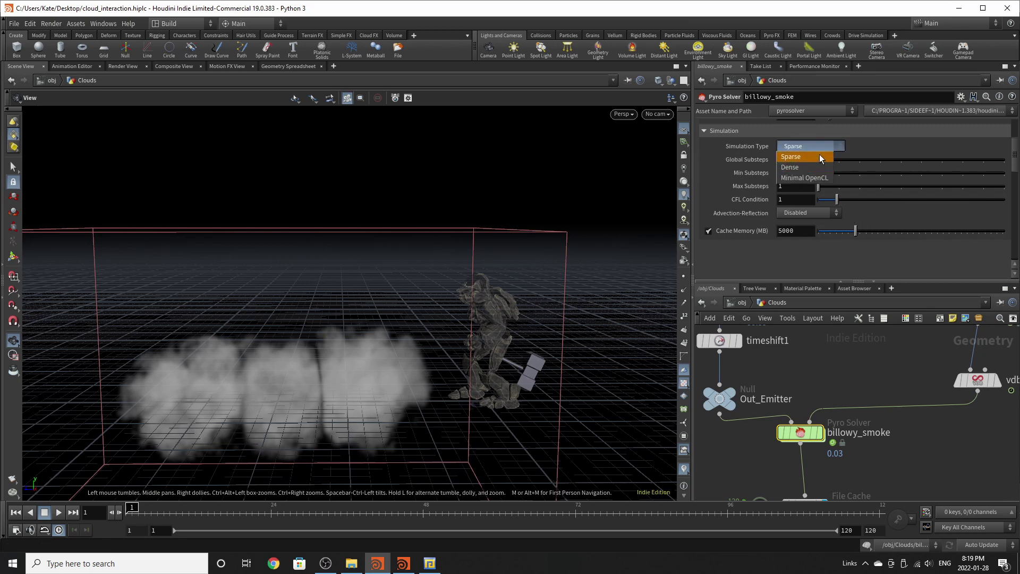
pyautogui.click(819, 156)
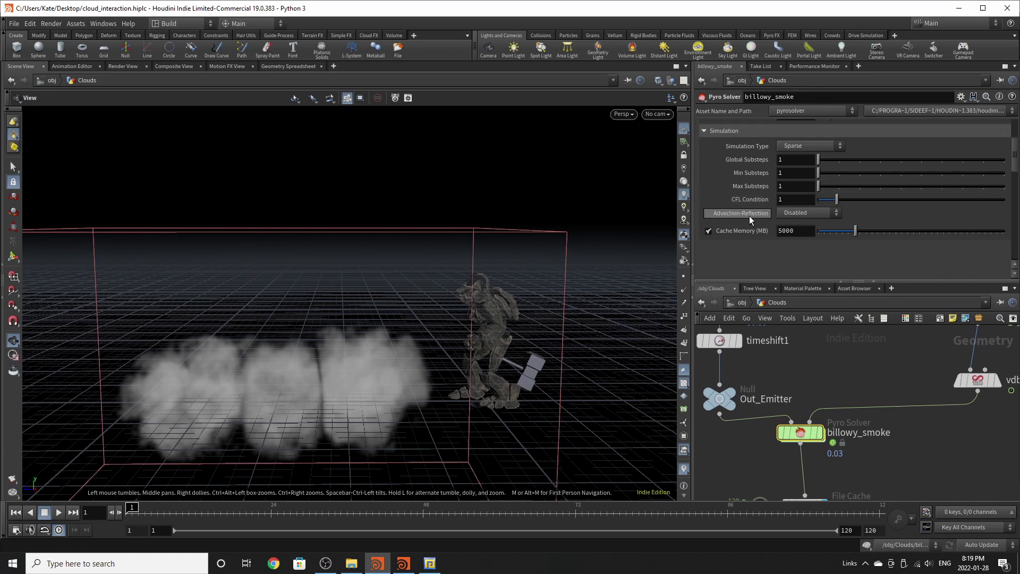
pyautogui.click(800, 214)
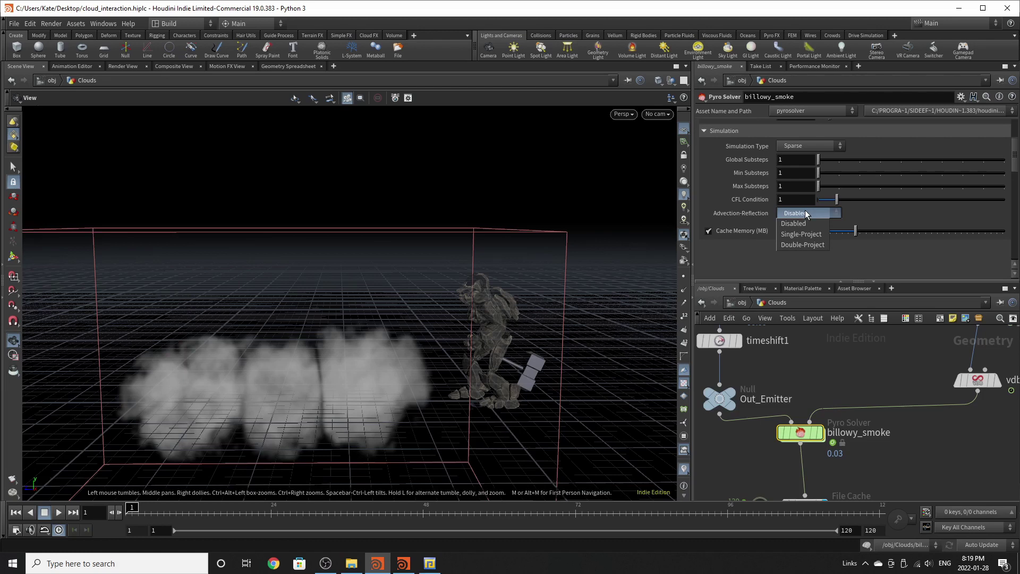
pyautogui.click(811, 212)
pyautogui.scroll(3, 800, 229)
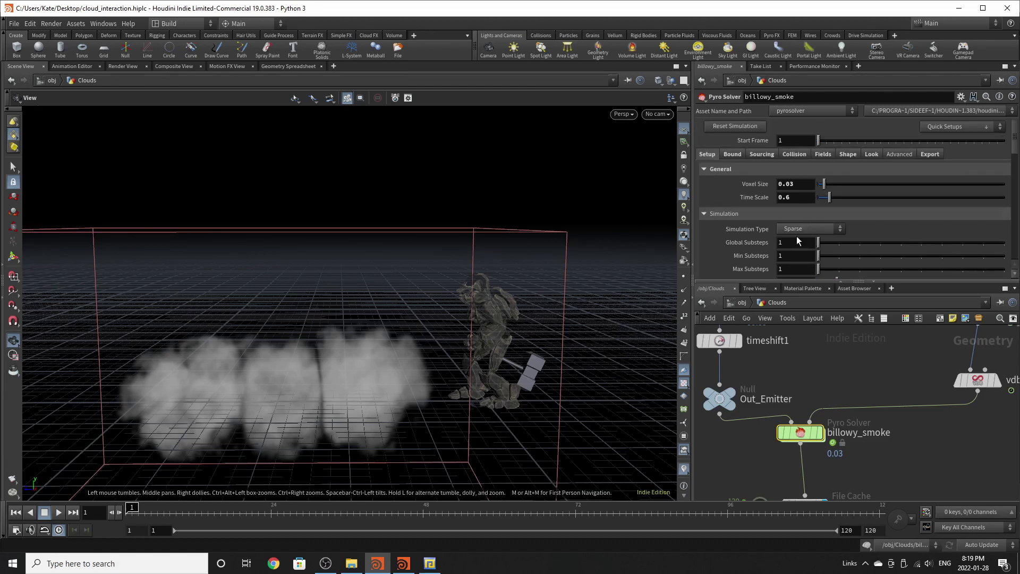
# Step: Examine the solver's bound settings for size, center, boundary conditions and resizing
pyautogui.click(736, 155)
pyautogui.scroll(-2, 765, 196)
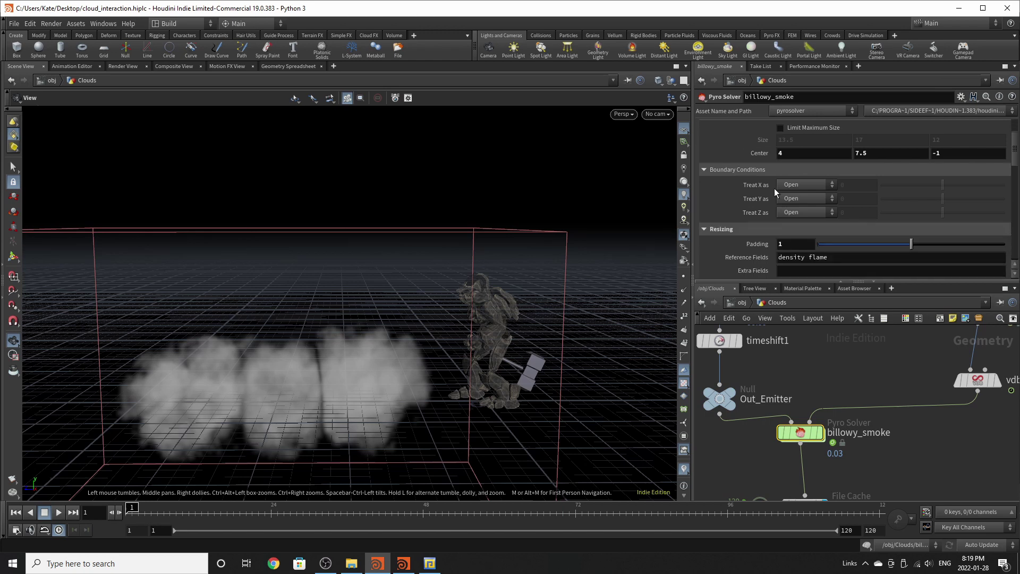
pyautogui.scroll(-1, 774, 189)
pyautogui.scroll(-2, 723, 205)
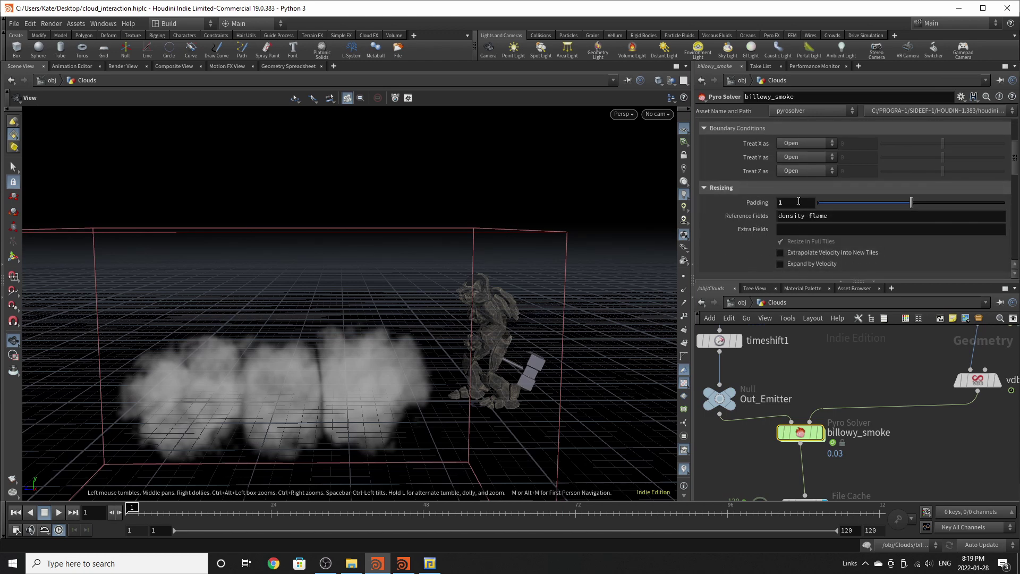
pyautogui.scroll(4, 805, 225)
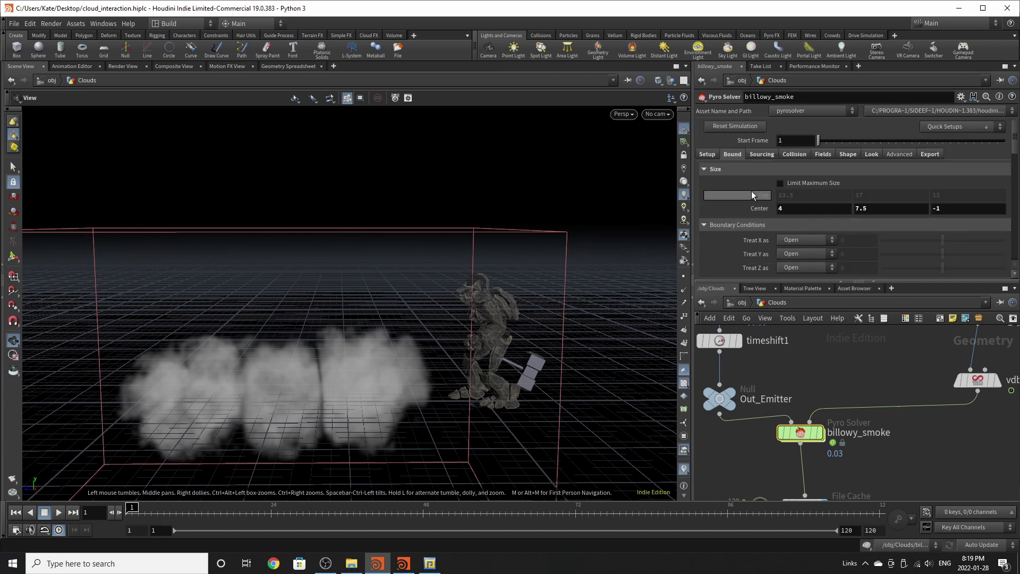
# Step: Review the solver's Limit Source Range settings, scrub the timeline to about frame 97, and return to frame 1
pyautogui.click(770, 157)
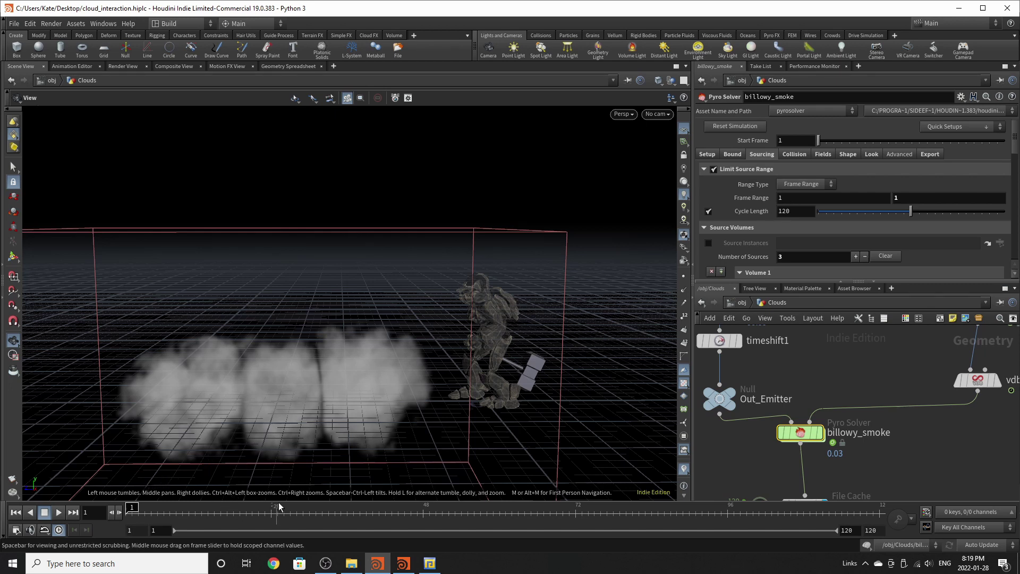
pyautogui.moveTo(279, 508); pyautogui.dragTo(734, 509)
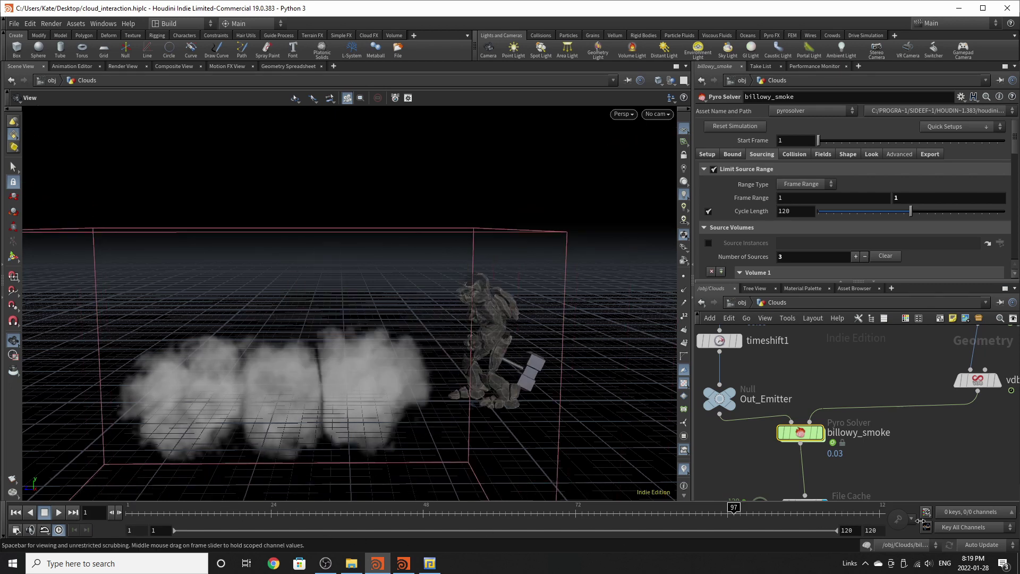
pyautogui.moveTo(213, 404); pyautogui.dragTo(35, 431)
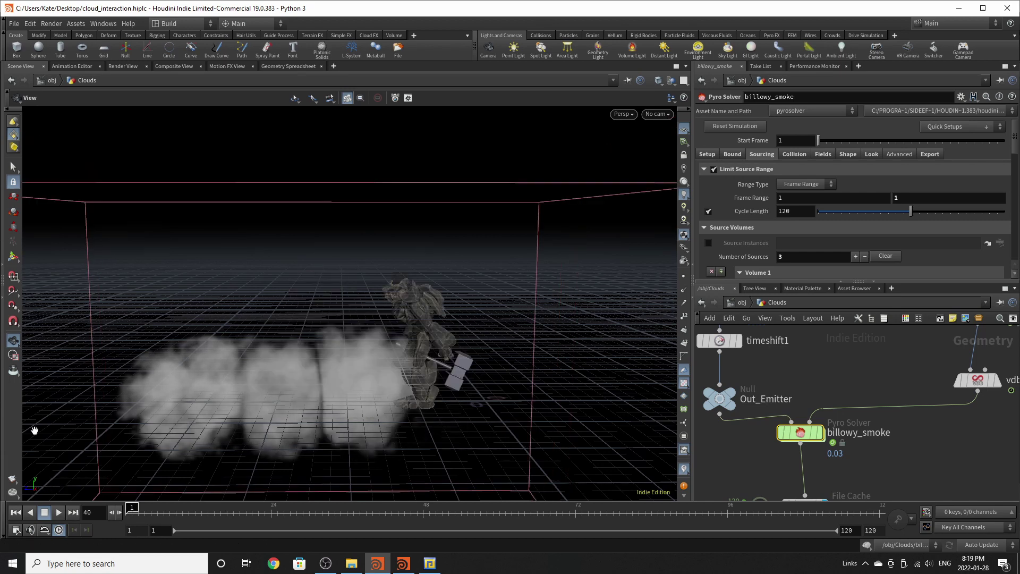
pyautogui.hotkey('ctrl', 'Up')
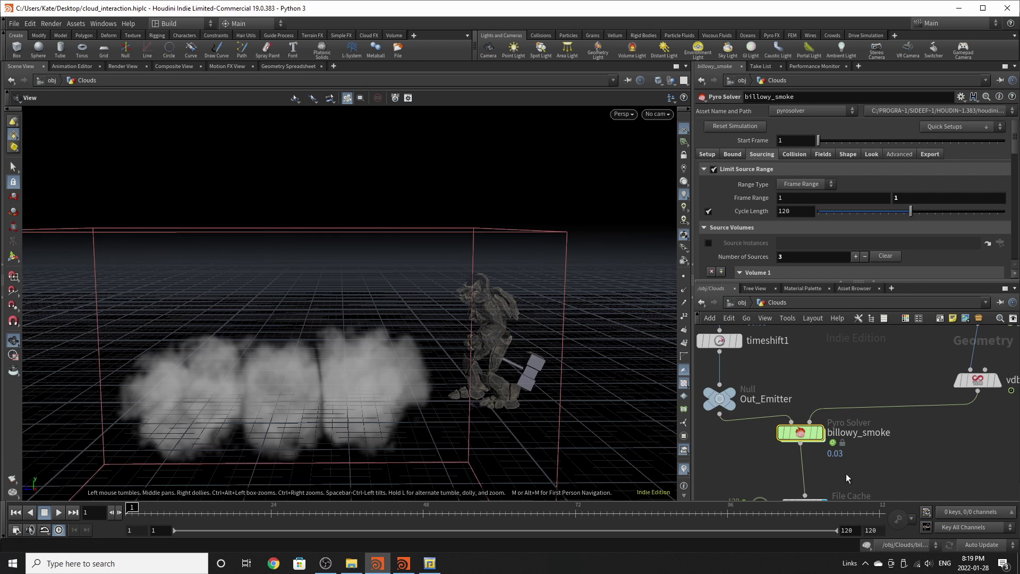
# Step: Examine the density, temperature and velocity source volumes of the solver, including their operations, target fields and source scales
pyautogui.scroll(-3, 790, 205)
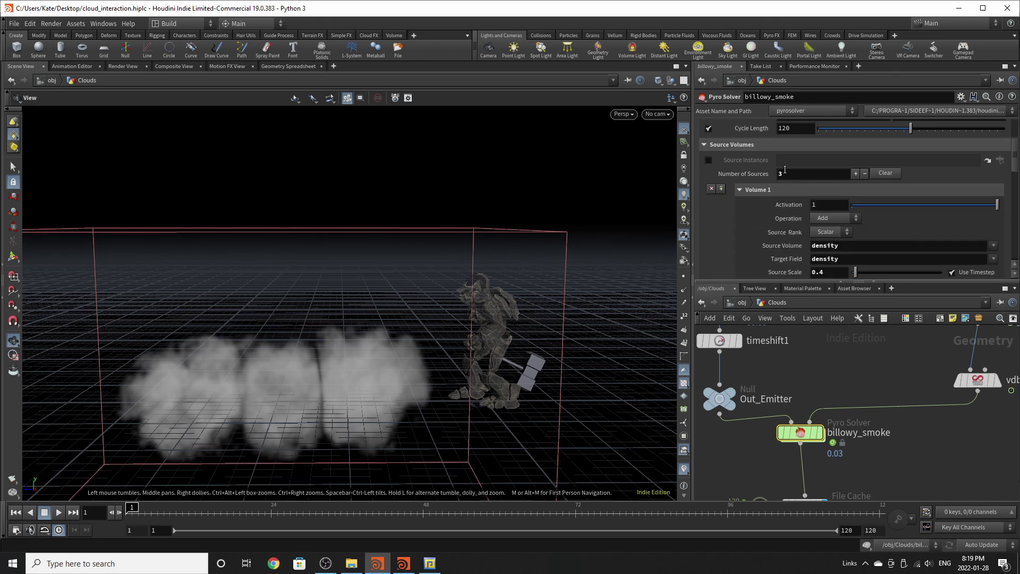
pyautogui.scroll(-1, 803, 190)
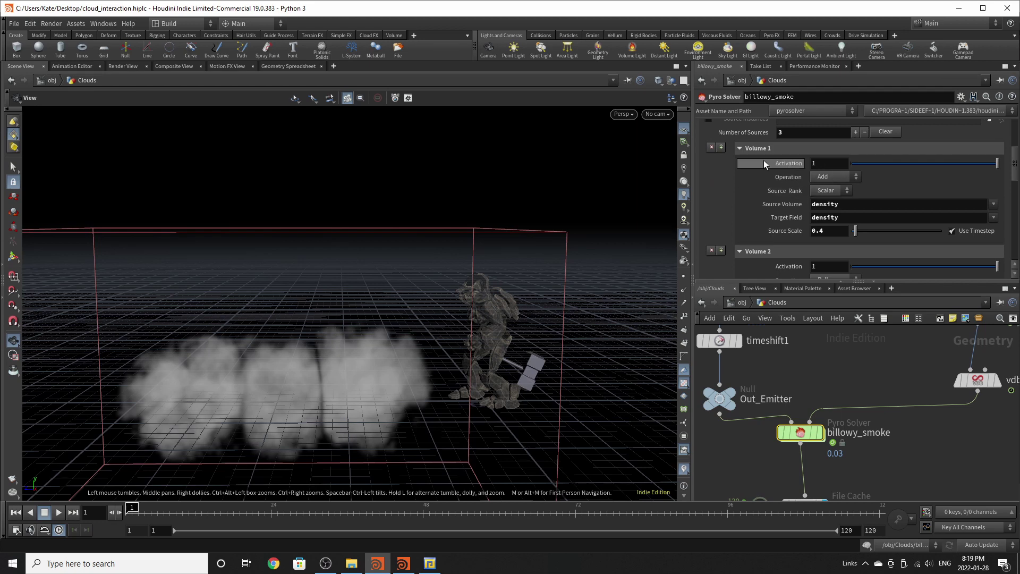
pyautogui.scroll(-3, 751, 225)
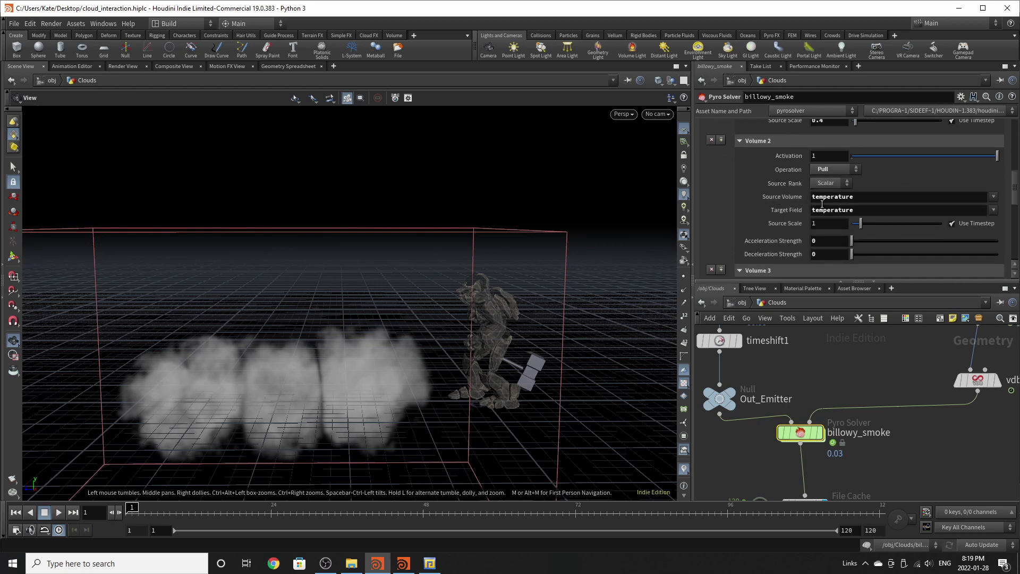
pyautogui.scroll(-2, 798, 220)
pyautogui.scroll(-1, 819, 227)
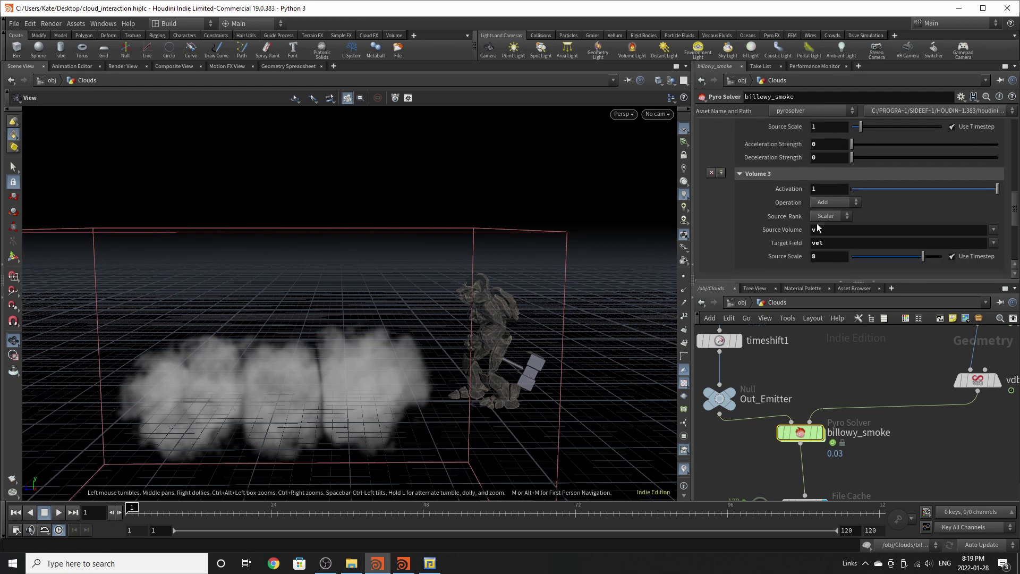
pyautogui.scroll(-1, 819, 229)
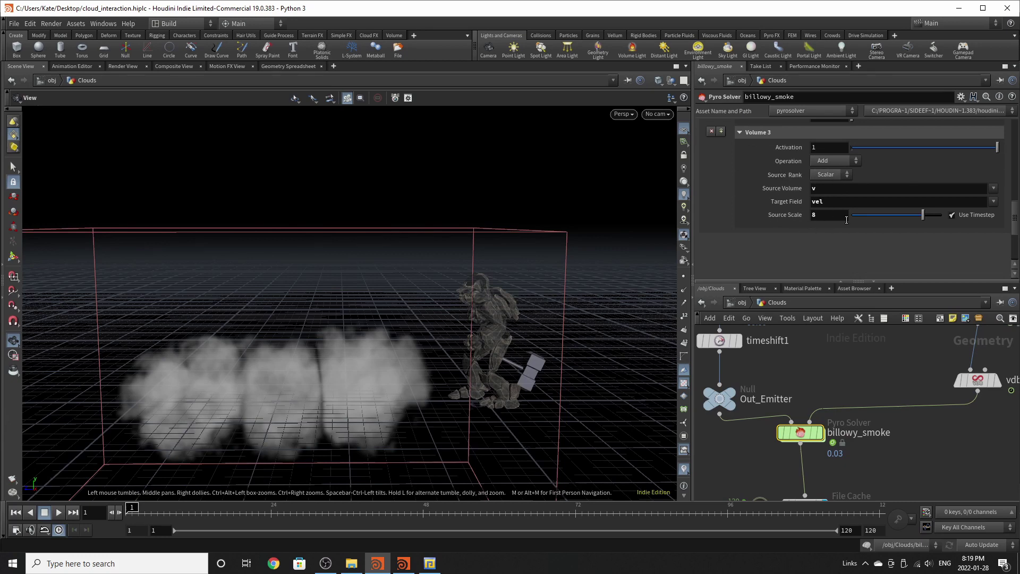
pyautogui.scroll(8, 906, 224)
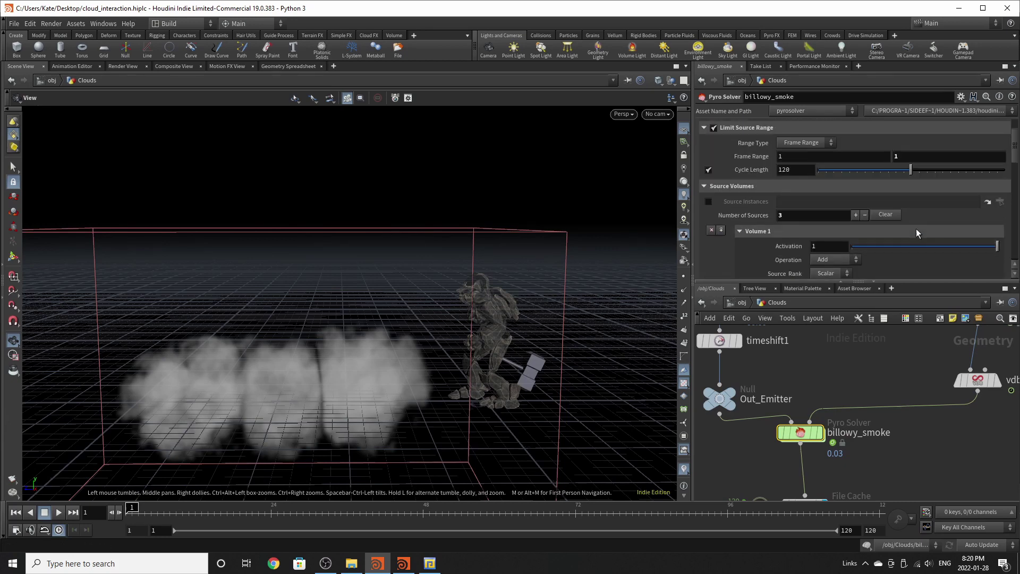
pyautogui.scroll(1, 898, 232)
# Step: Review the solver's source collision settings and choose SDF + Volume Velocity as the collision type
pyautogui.click(795, 154)
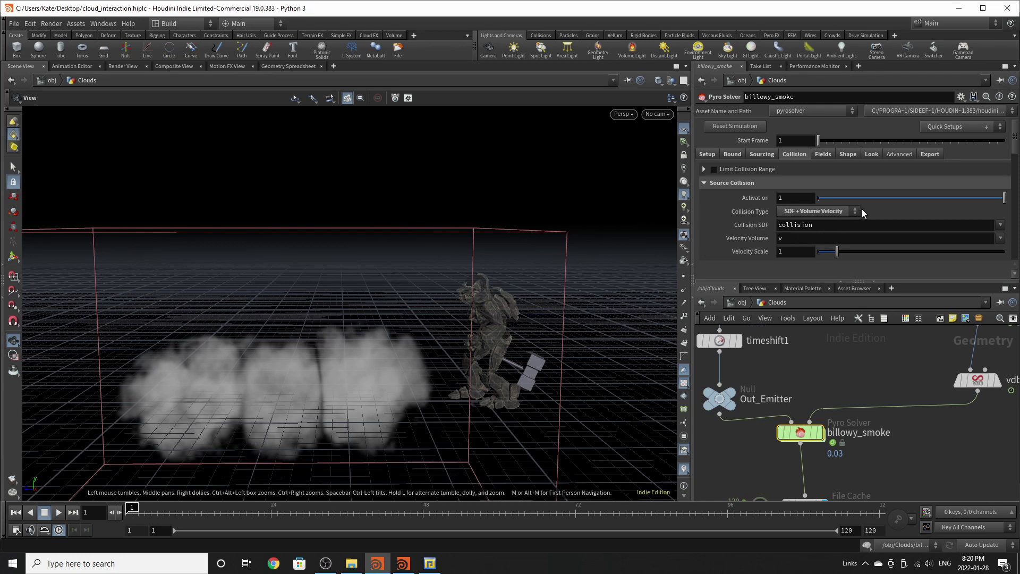
pyautogui.click(848, 211)
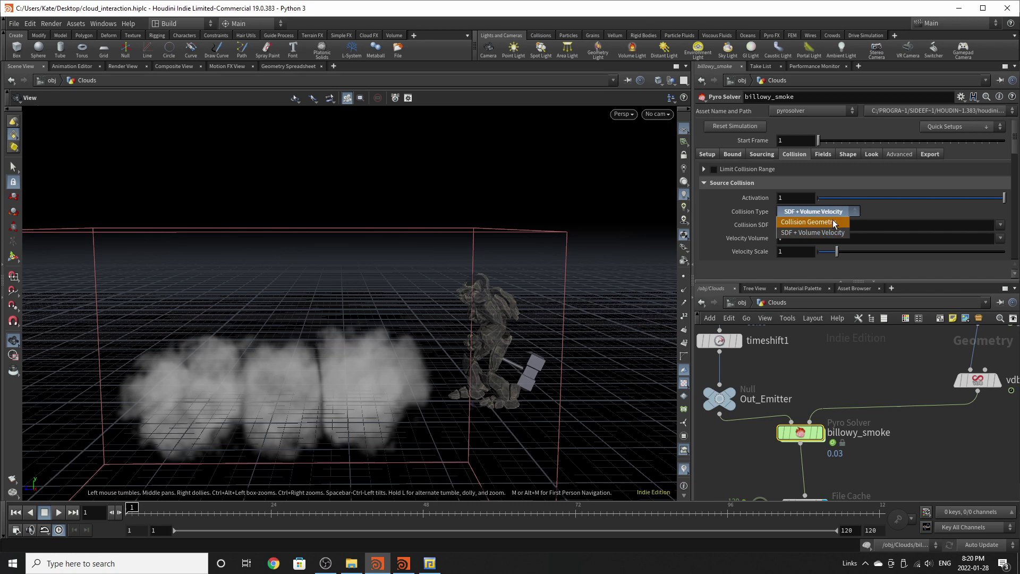
pyautogui.click(826, 234)
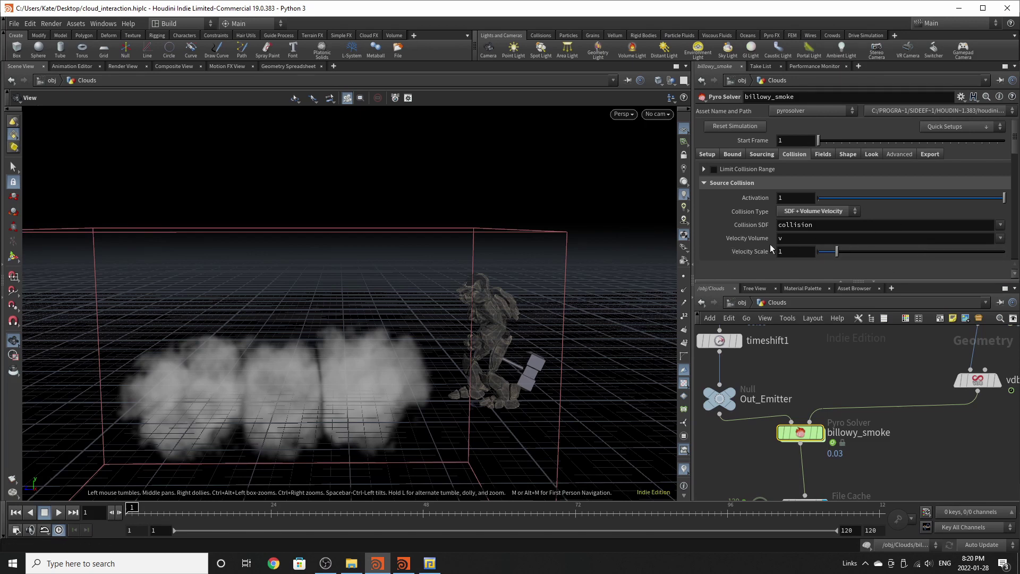
# Step: Examine the solver's field settings for density, temperature, flame, color and speed
pyautogui.click(823, 154)
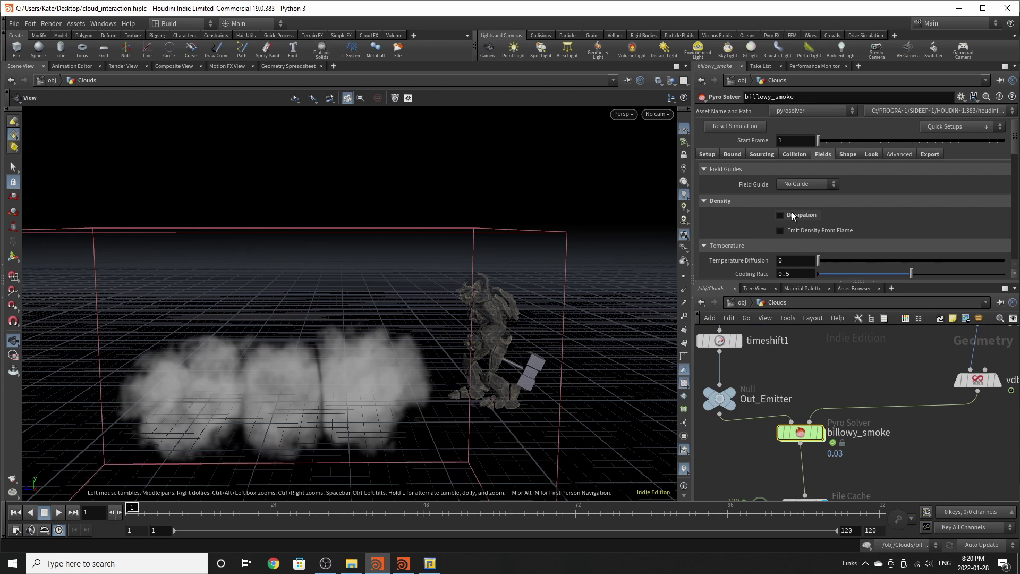
pyautogui.scroll(-2, 776, 223)
pyautogui.scroll(-2, 813, 215)
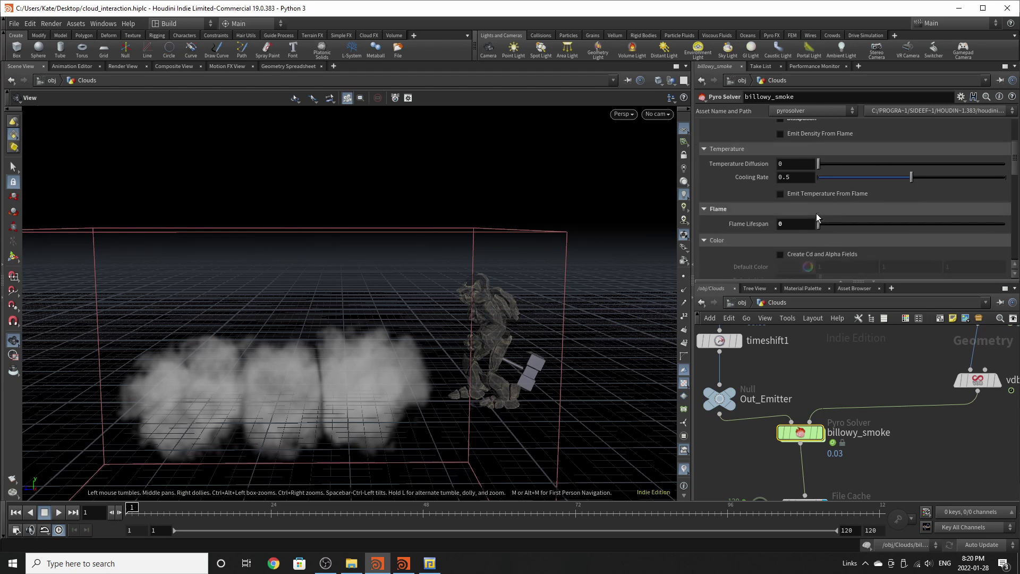
pyautogui.scroll(-5, 811, 218)
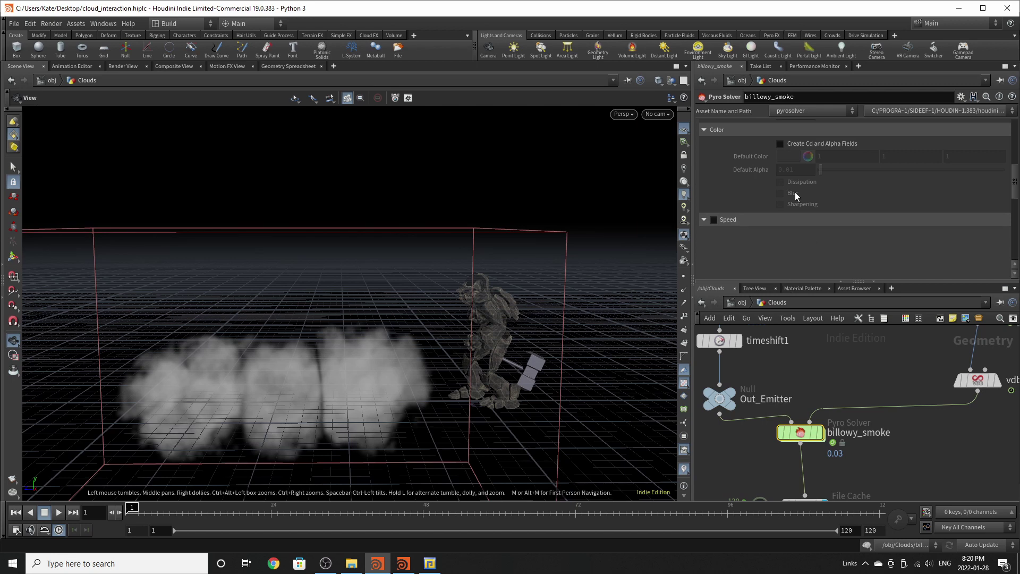
pyautogui.scroll(10, 795, 193)
# Step: Examine the solver's shape settings, from buoyancy, wind and disturbance through turbulence, shredding, flame expansion and viscosity
pyautogui.click(839, 155)
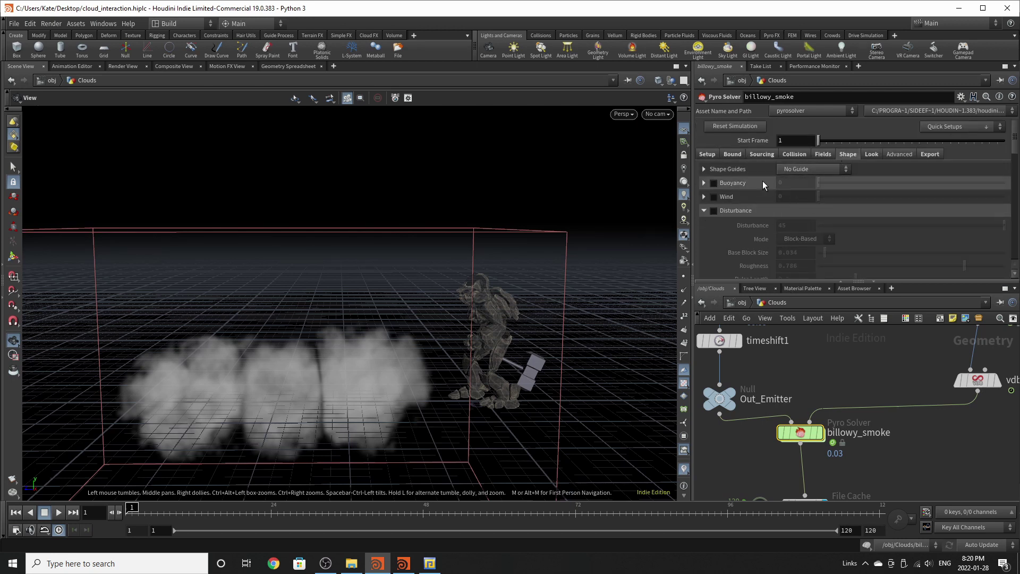
pyautogui.scroll(-1, 765, 212)
pyautogui.scroll(-13, 771, 218)
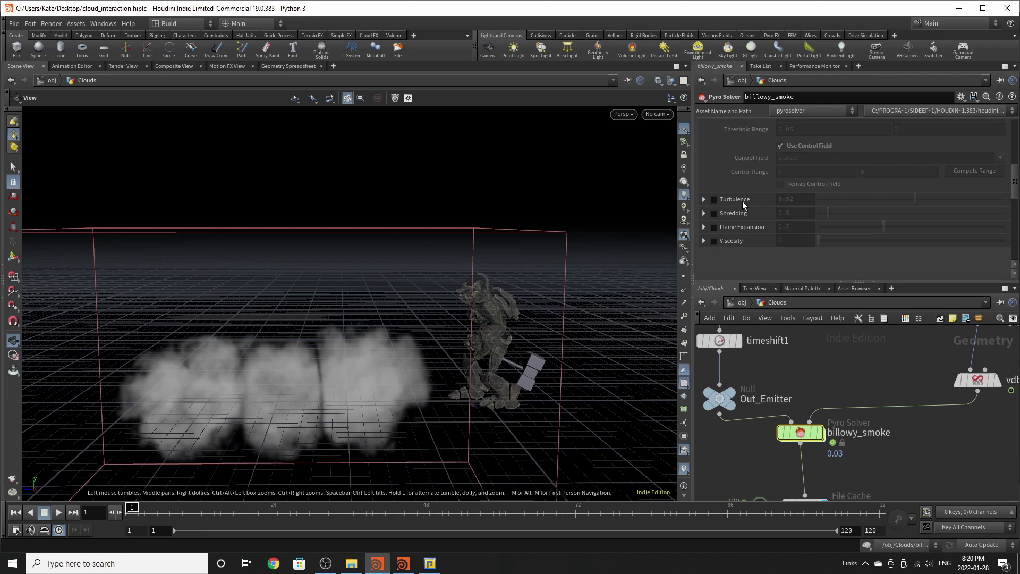
pyautogui.scroll(14, 835, 223)
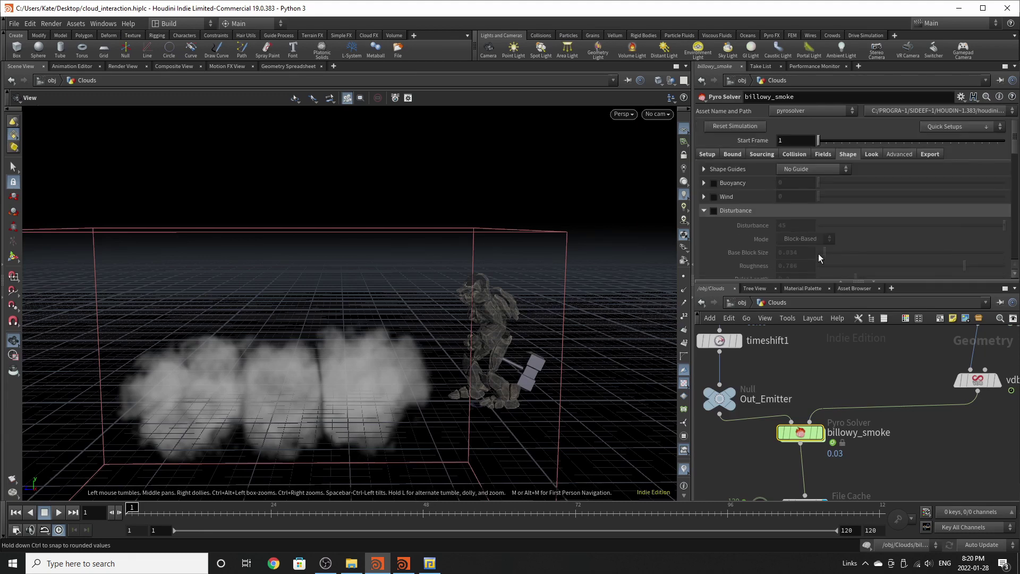
# Step: Set the smoke Density Scale in the solver's look settings to 0.26
pyautogui.click(872, 155)
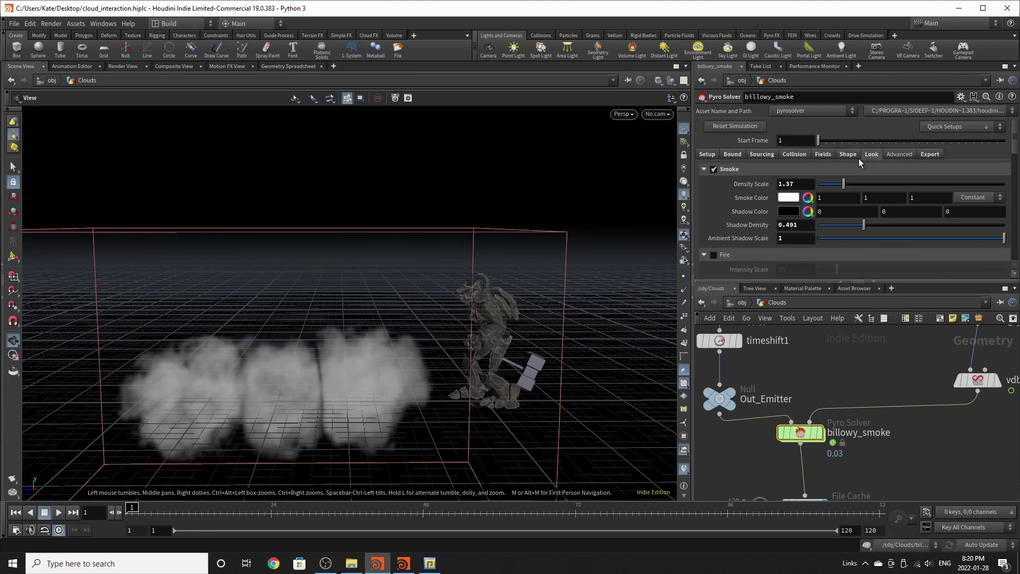
pyautogui.scroll(-2, 859, 158)
pyautogui.moveTo(844, 143); pyautogui.dragTo(825, 123)
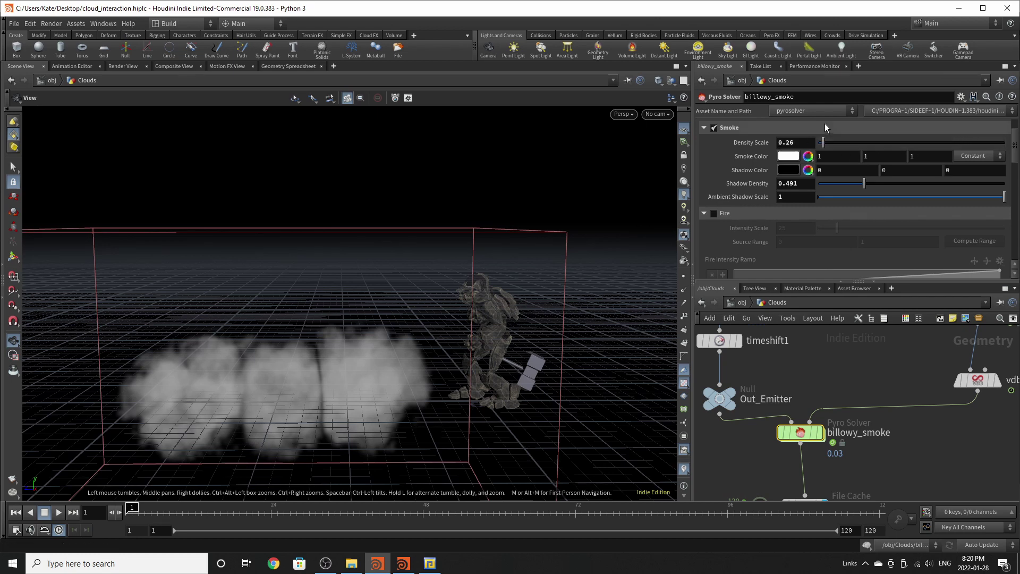
# Step: Undo the last change to the smoke look settings and look over the solver's fire settings
pyautogui.hotkey('ctrl', 'z')
pyautogui.scroll(-3, 770, 196)
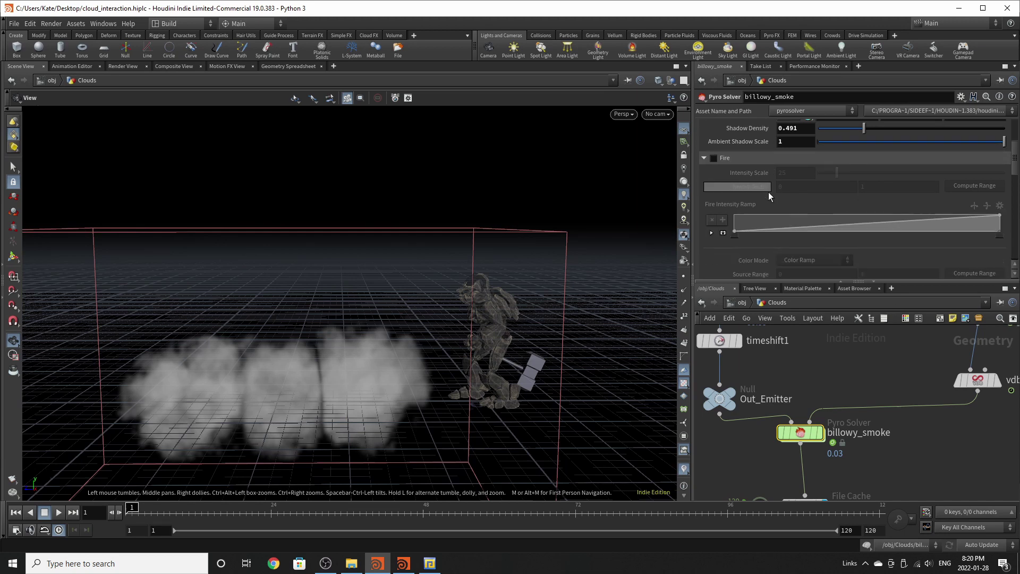
pyautogui.scroll(5, 777, 257)
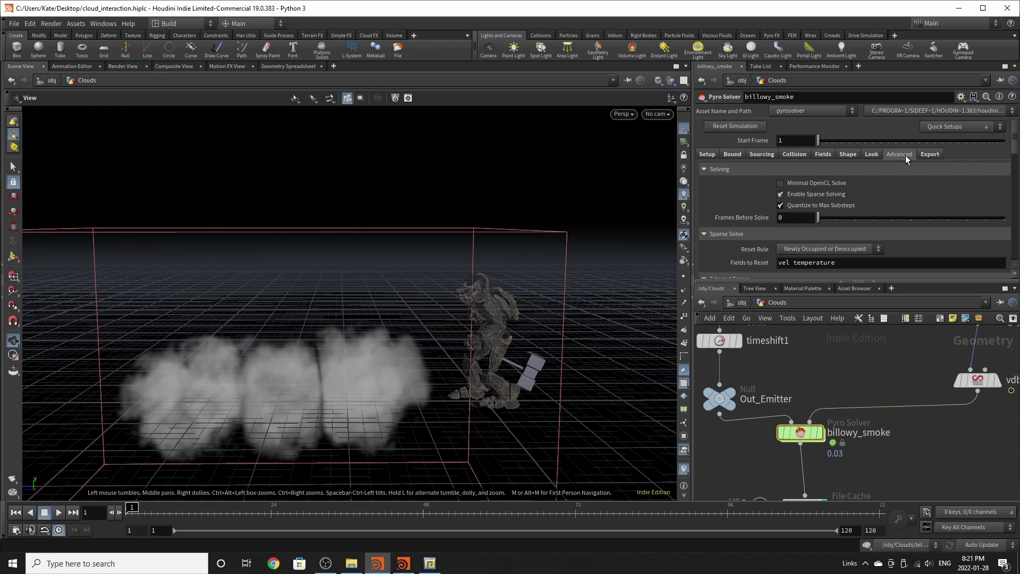
# Step: Examine the solver's advanced settings for solving, sparse solve and external forces, including the Reset Rule options
pyautogui.scroll(-3, 886, 167)
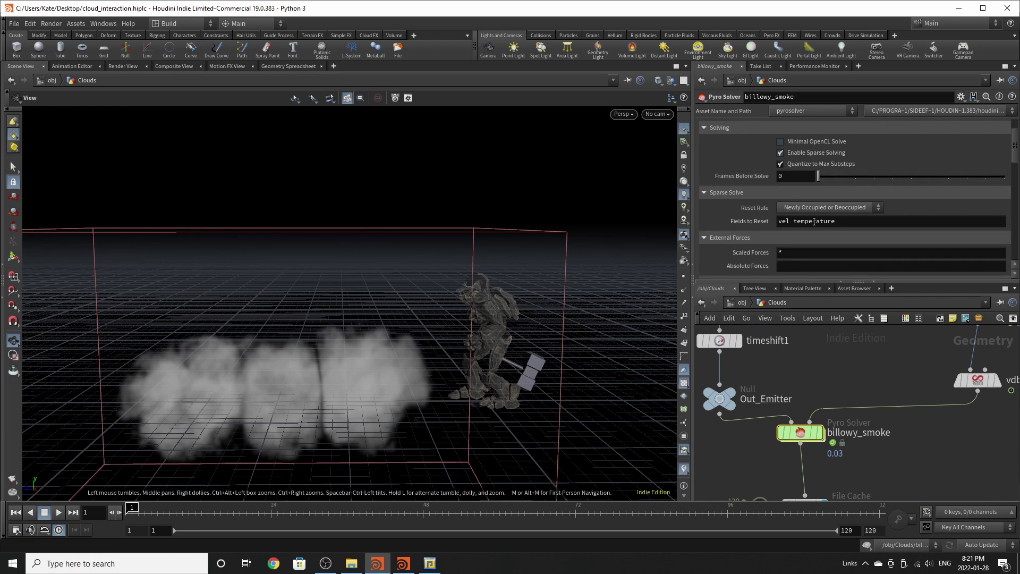
pyautogui.click(845, 207)
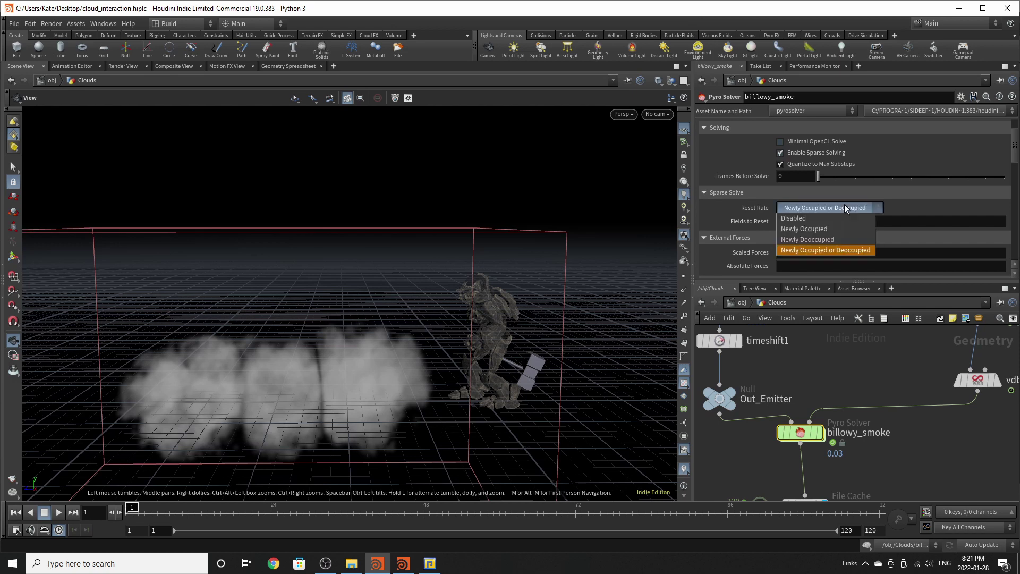
pyautogui.click(843, 203)
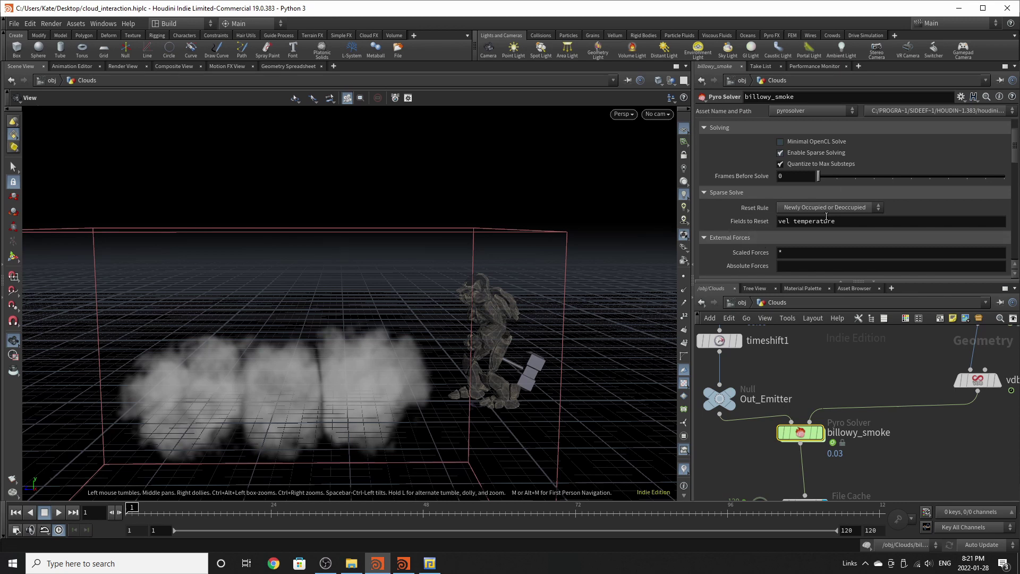
# Step: Review the solver's export fields and its post-process options
pyautogui.scroll(3, 826, 217)
pyautogui.click(930, 155)
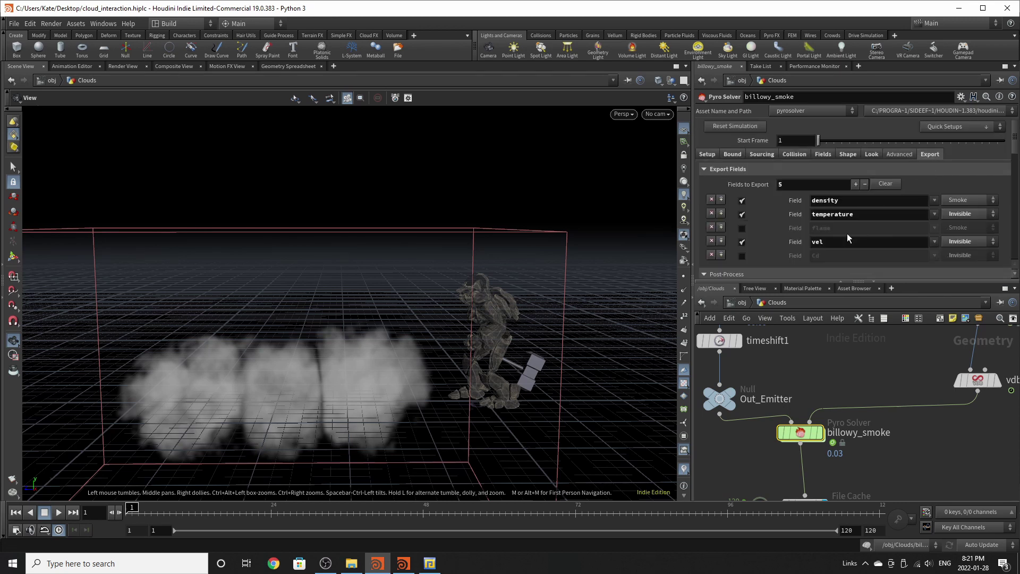
pyautogui.scroll(-3, 847, 234)
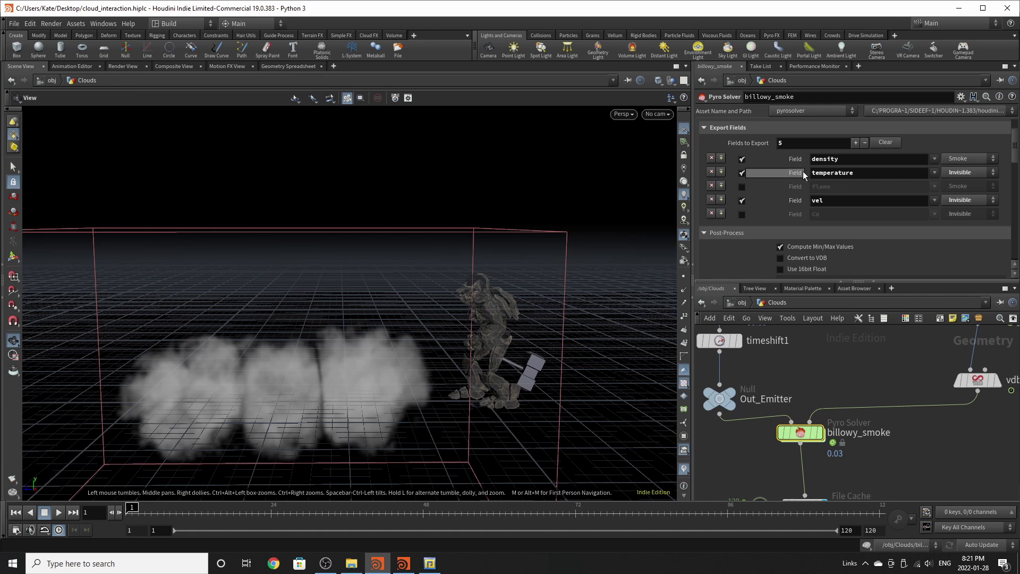
pyautogui.scroll(-3, 800, 211)
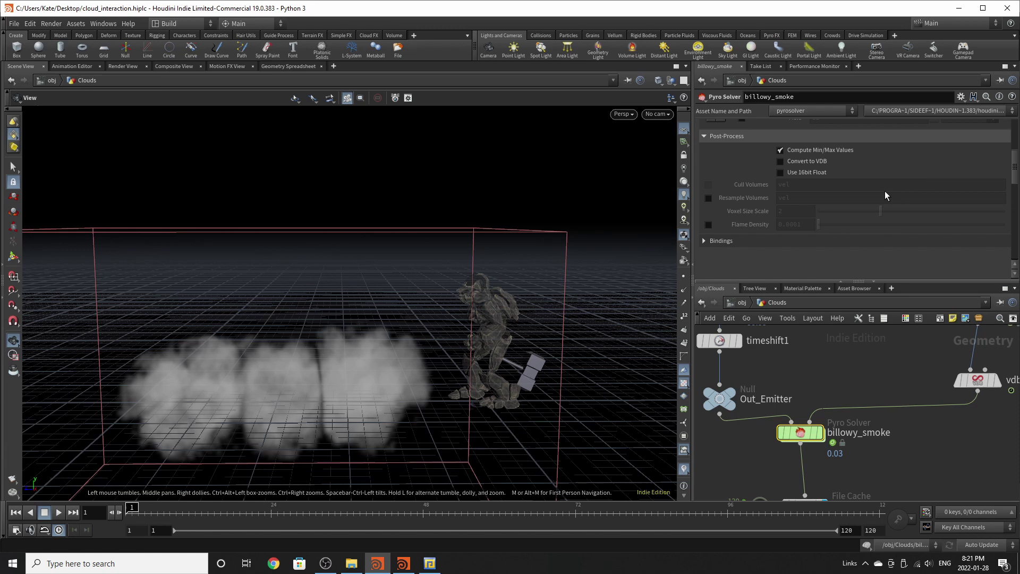
pyautogui.scroll(5, 885, 191)
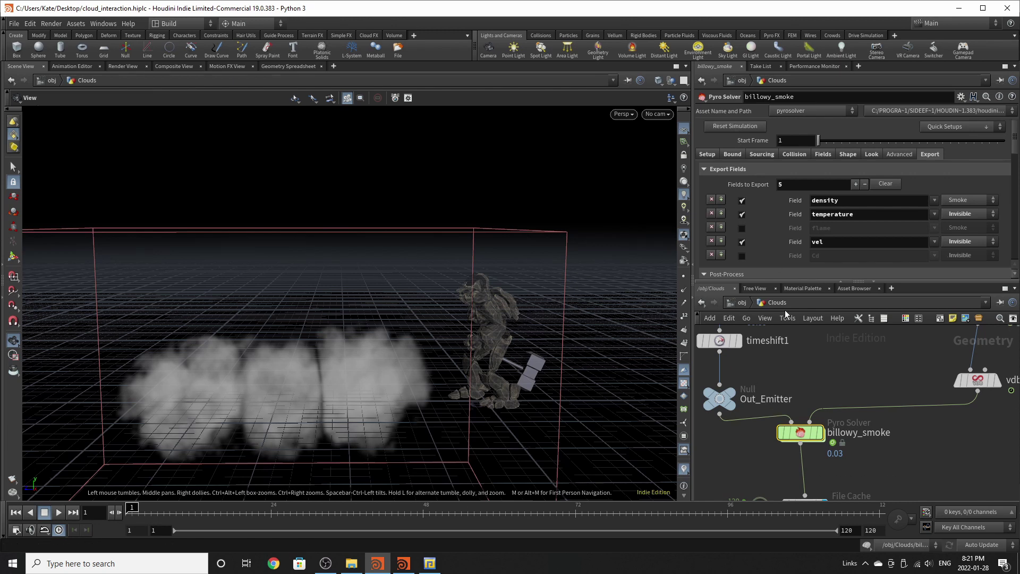
# Step: Select the cloud1 File Cache node below the solver and review its caching settings
pyautogui.scroll(-3, 801, 369)
pyautogui.scroll(5, 798, 392)
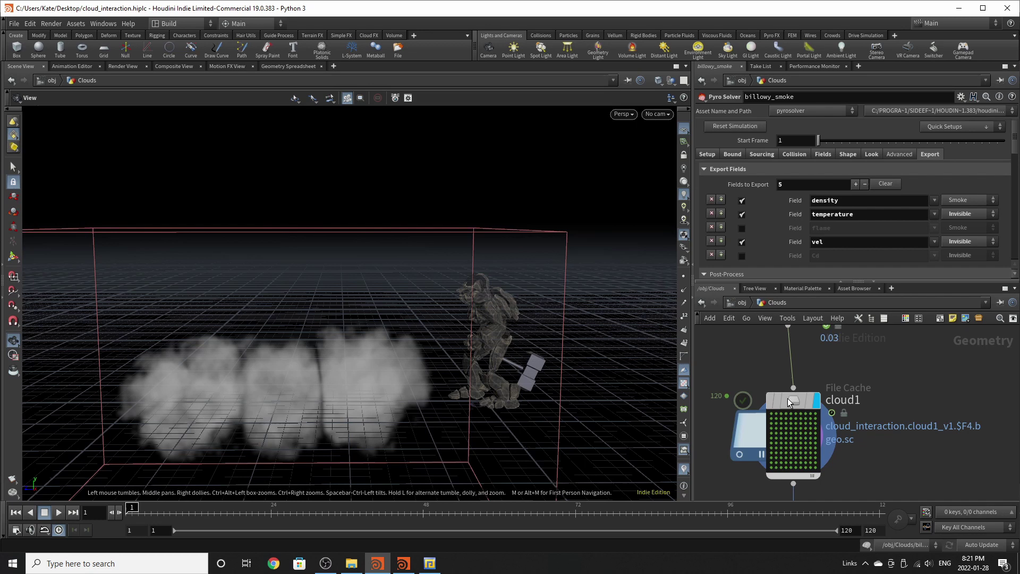
pyautogui.moveTo(797, 393)
pyautogui.mouseDown()
pyautogui.moveTo(780, 392)
pyautogui.moveTo(779, 402)
pyautogui.moveTo(777, 391)
pyautogui.mouseUp()
pyautogui.scroll(2, 835, 245)
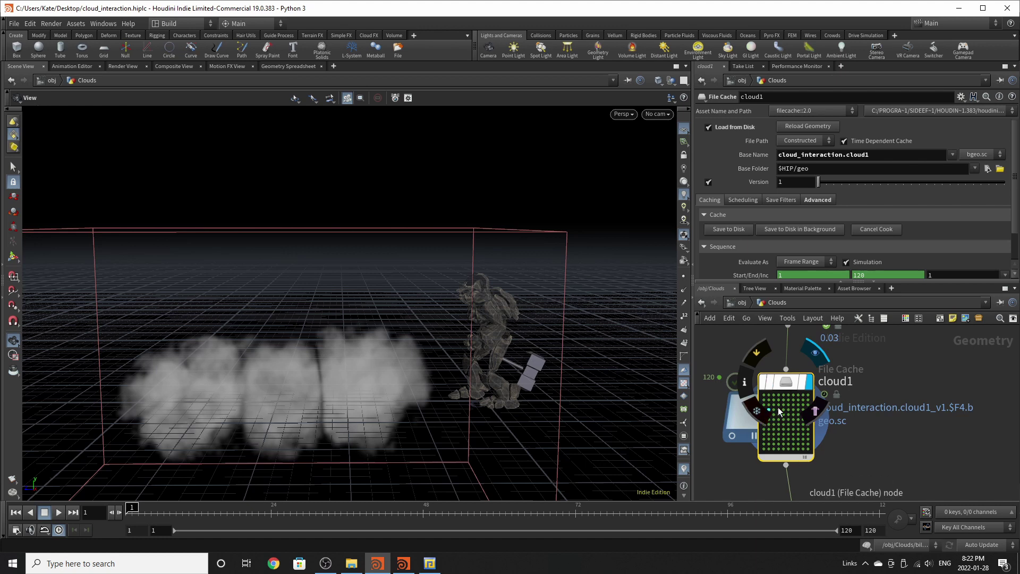
pyautogui.scroll(-2, 844, 411)
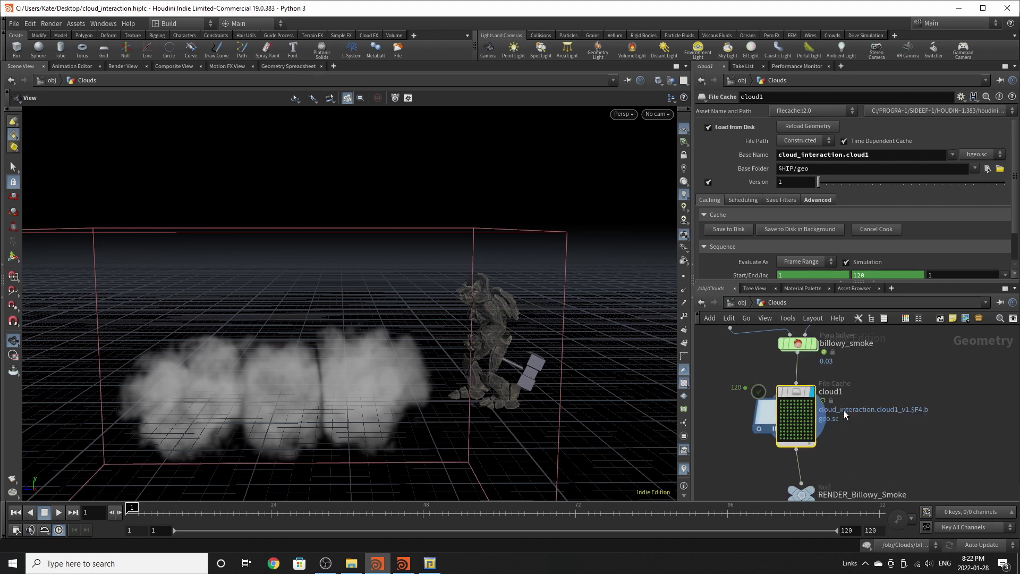
# Step: Display the RENDER_Billowy_Smoke null and scrub the animation to frame 120
pyautogui.scroll(1, 814, 462)
pyautogui.scroll(3, 797, 461)
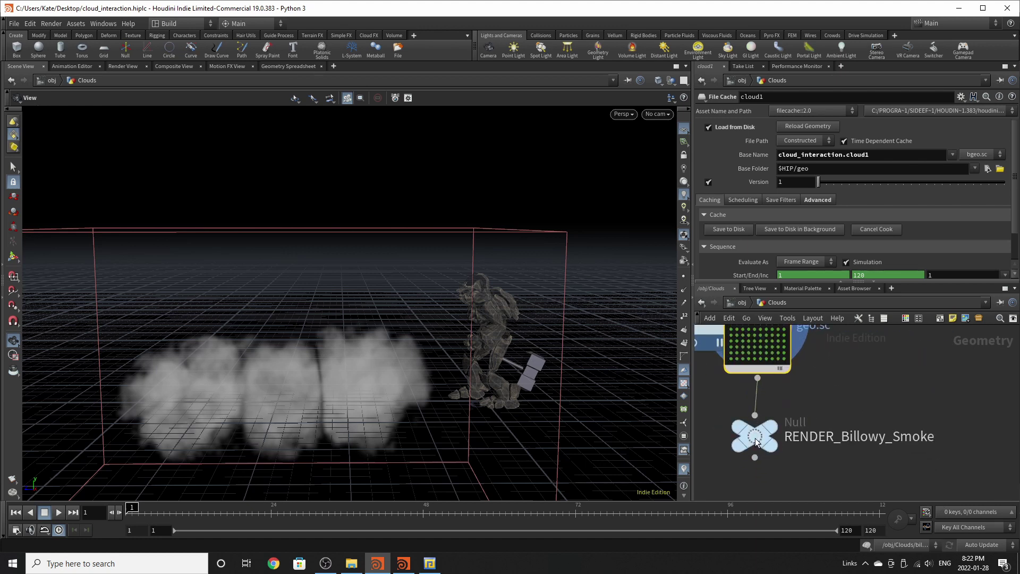
pyautogui.click(754, 438)
pyautogui.moveTo(428, 512); pyautogui.dragTo(1017, 535)
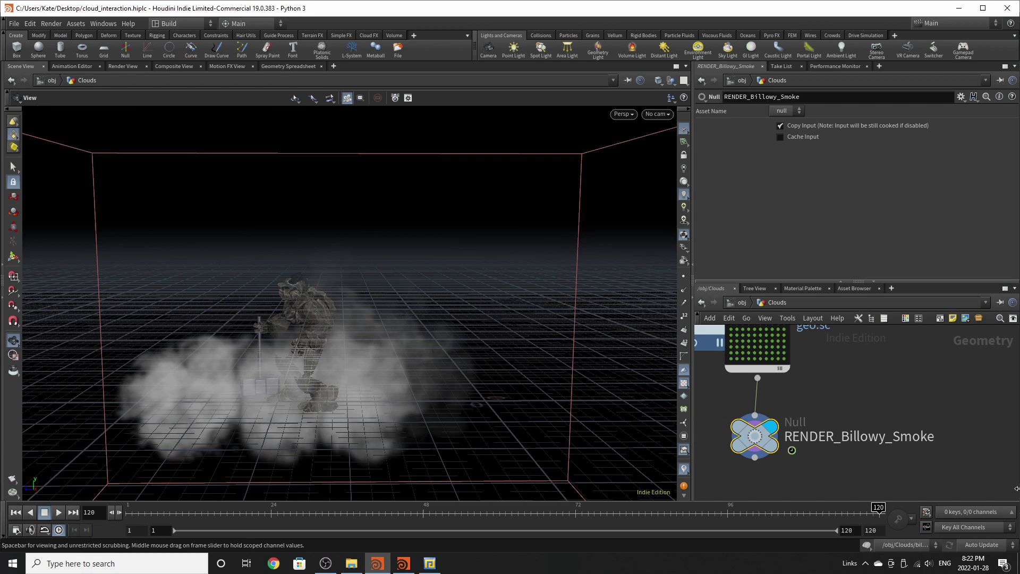